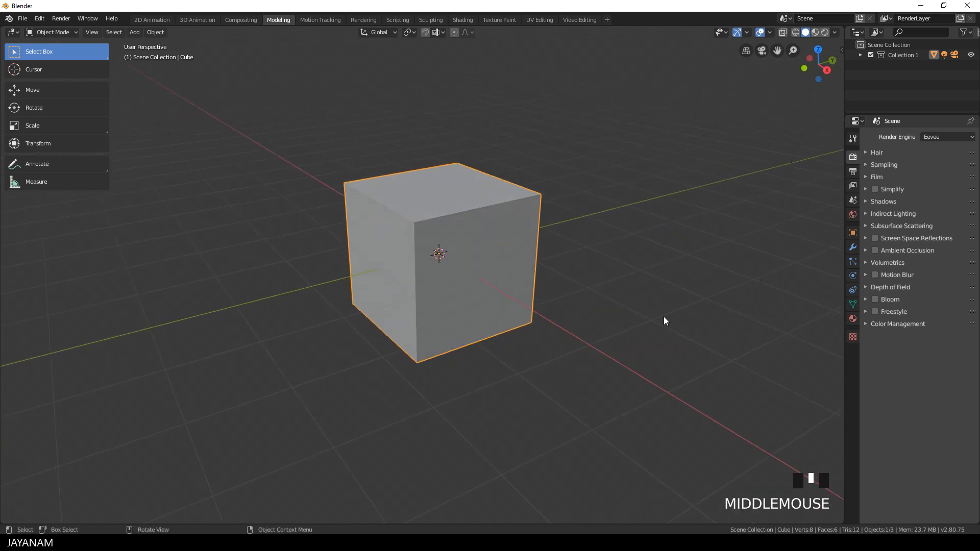
Step: Scale the cube mesh along Z to about 0.058, and enlarge the flattened slab uniformly by about 1.82
key(Tab)
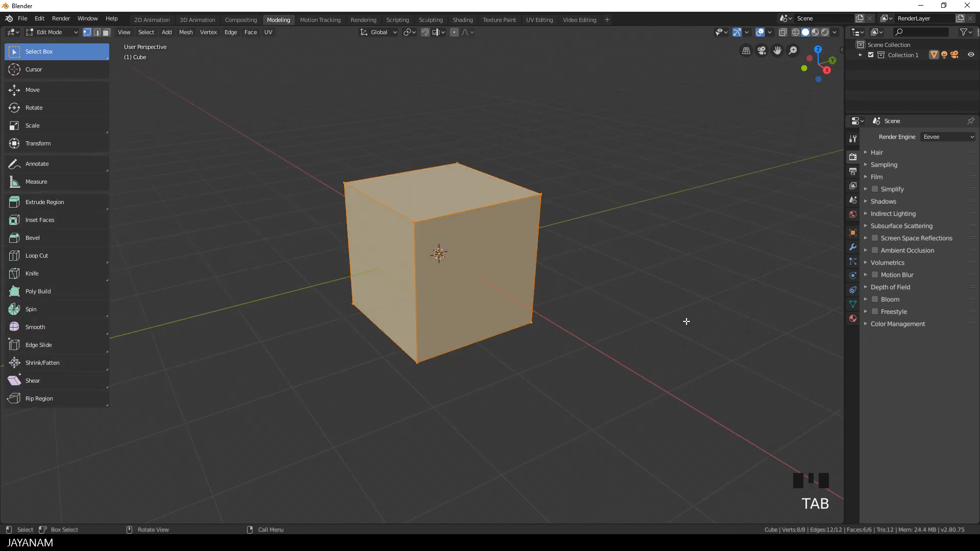
key(s)
key(z)
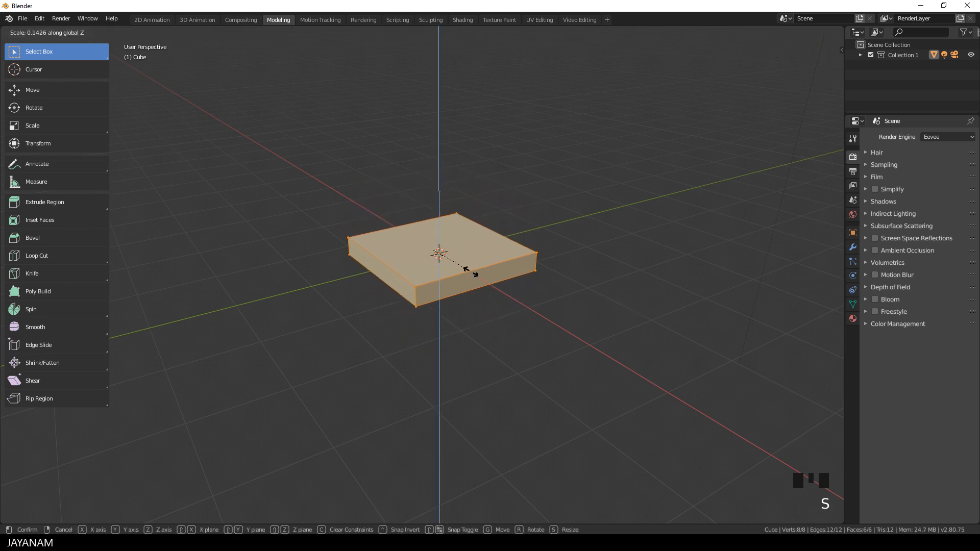
click(438, 269)
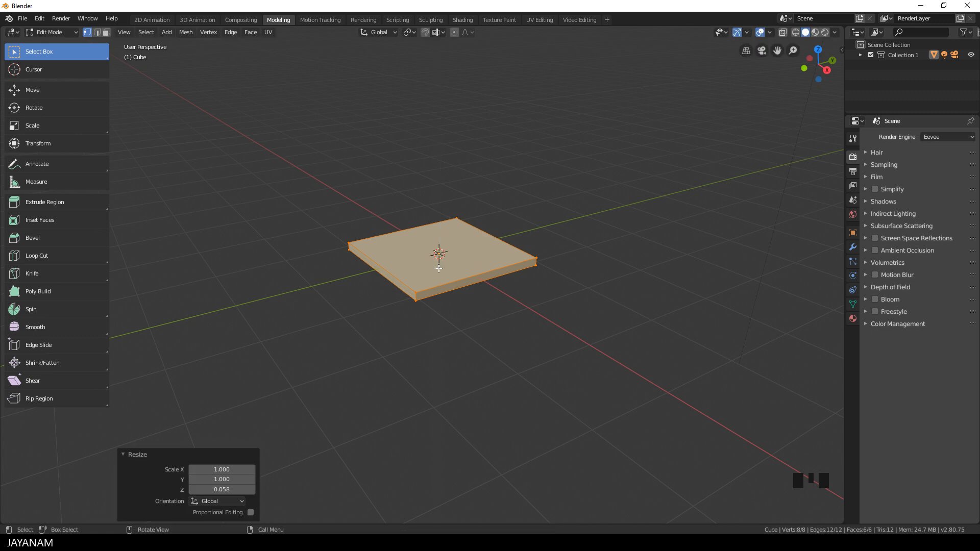
key(s)
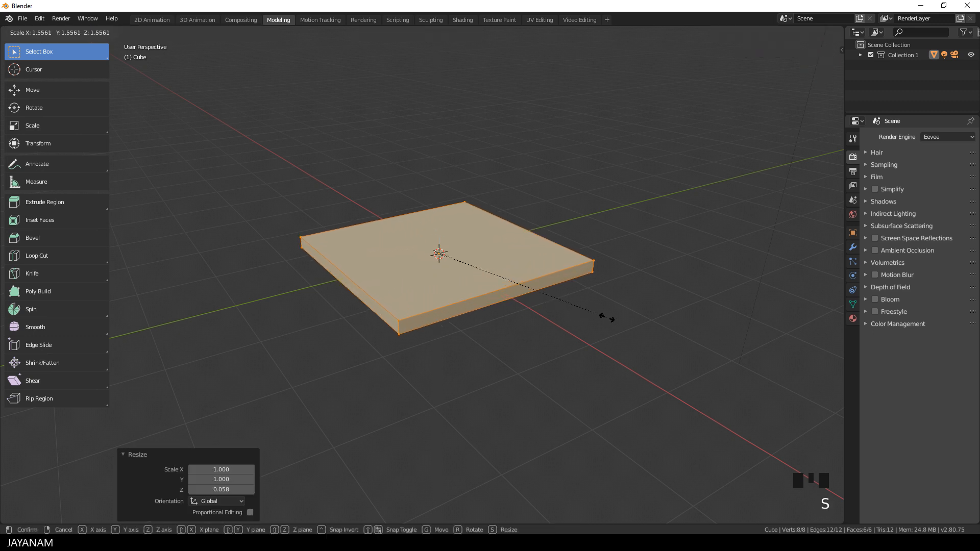
click(628, 340)
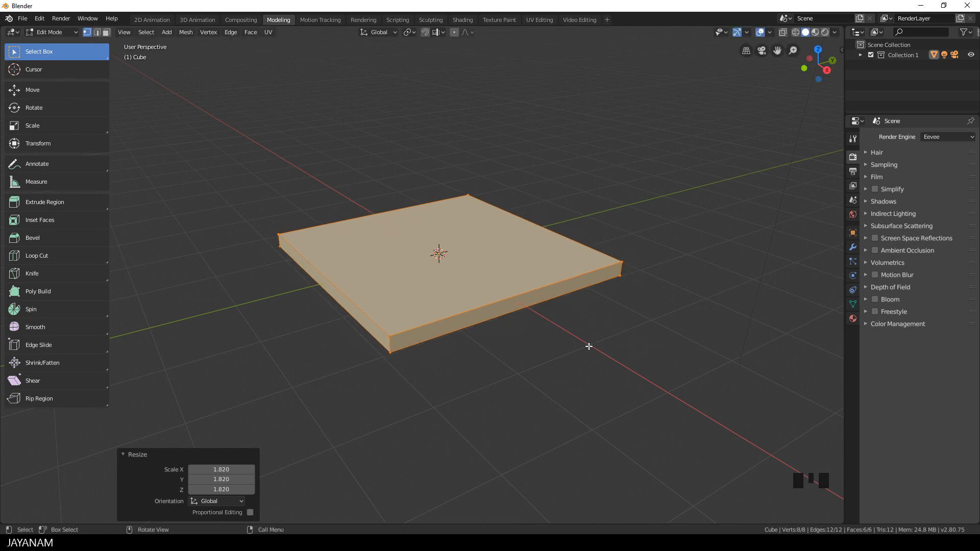
Step: Bevel all edges of the slab with 2 segments and a width of about 0.03 m
key(ctrl+b)
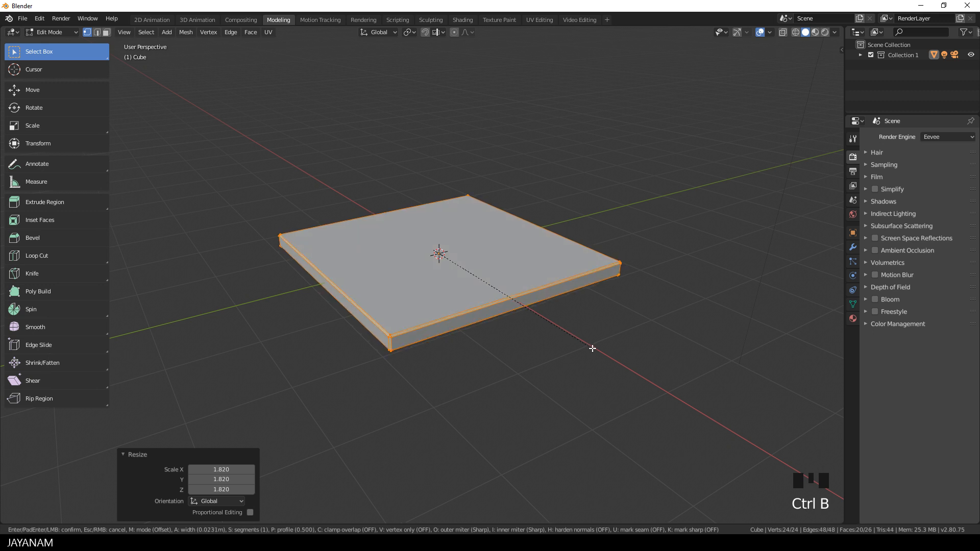
scroll(593, 348, up, 1)
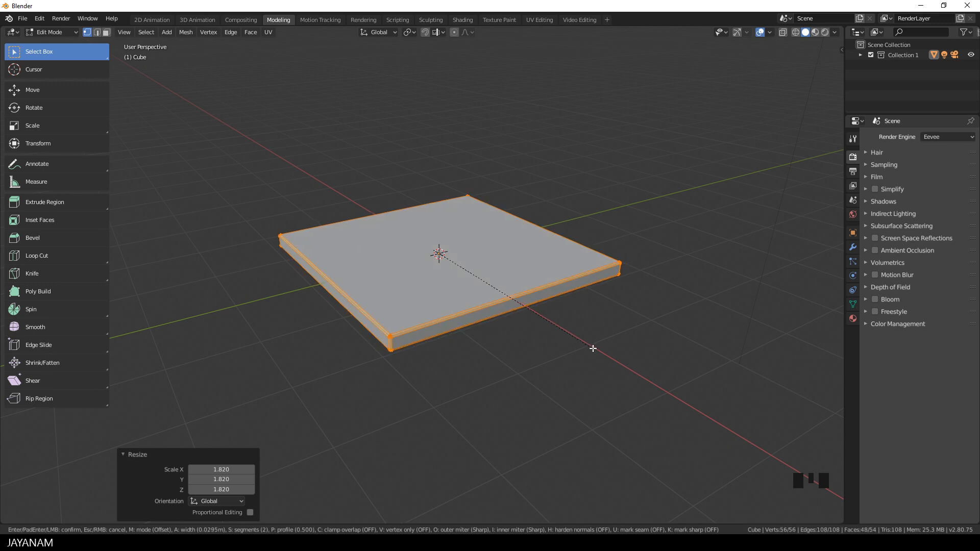
click(593, 349)
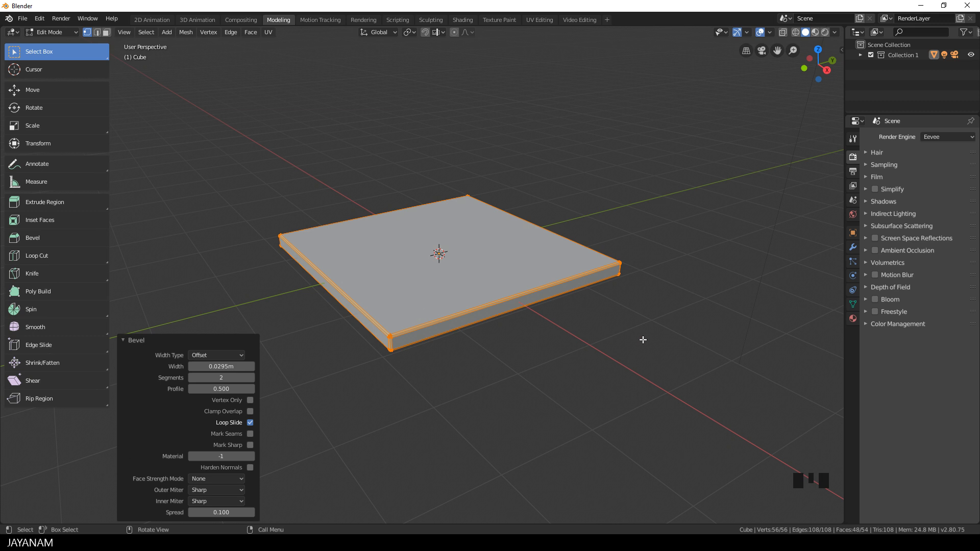
Step: Unwrap the entire slab mesh with Smart UV Project, using an island margin of 0.03
click(642, 336)
middle_drag(641, 334, 633, 338)
key(a)
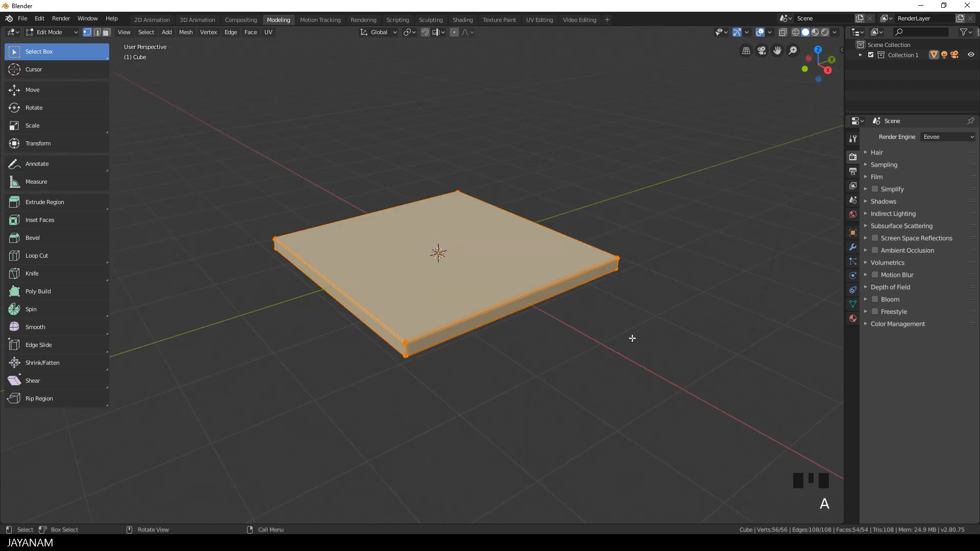
key(u)
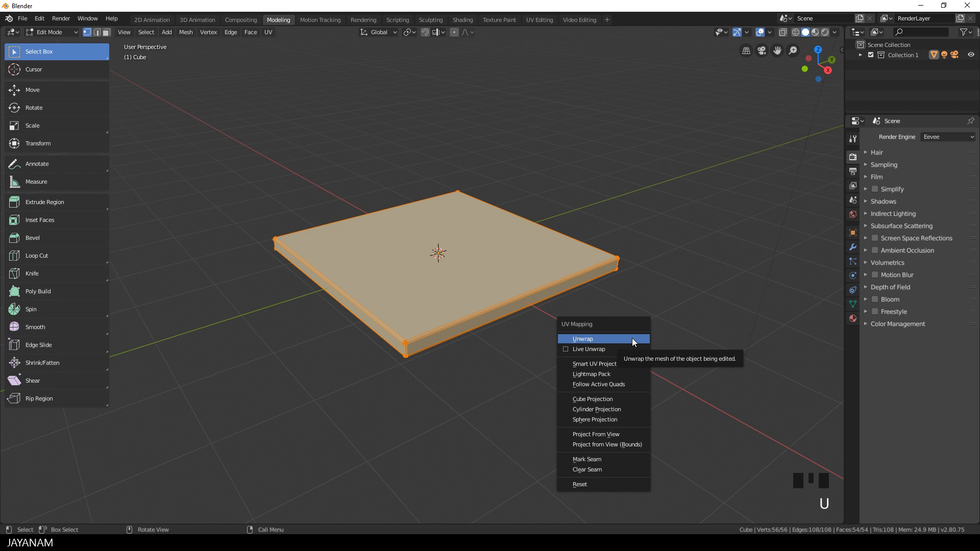
click(612, 364)
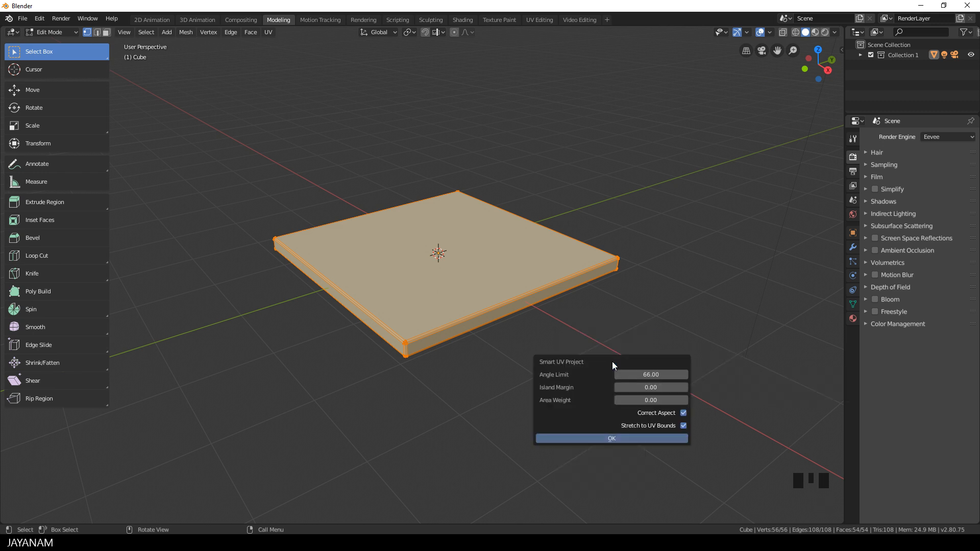
click(685, 388)
click(608, 439)
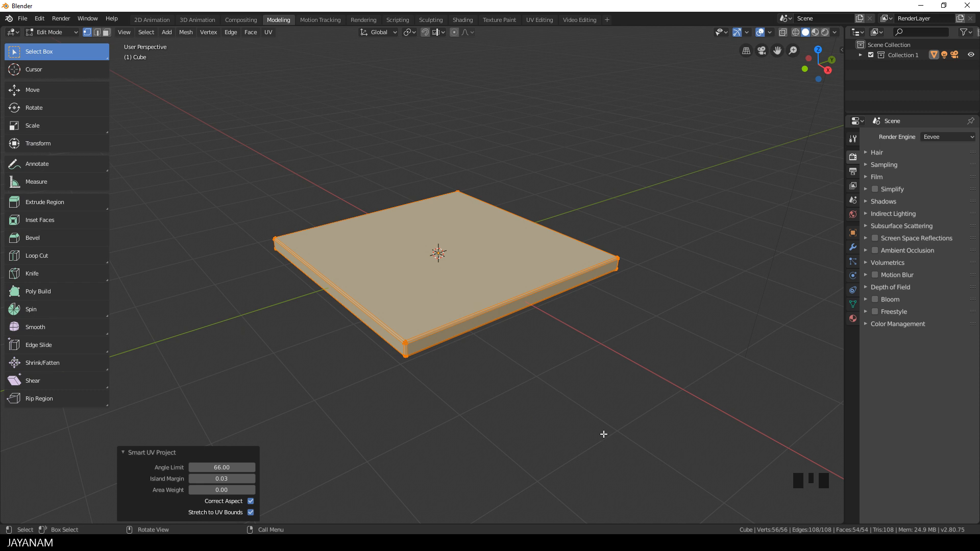
middle_drag(547, 425, 546, 426)
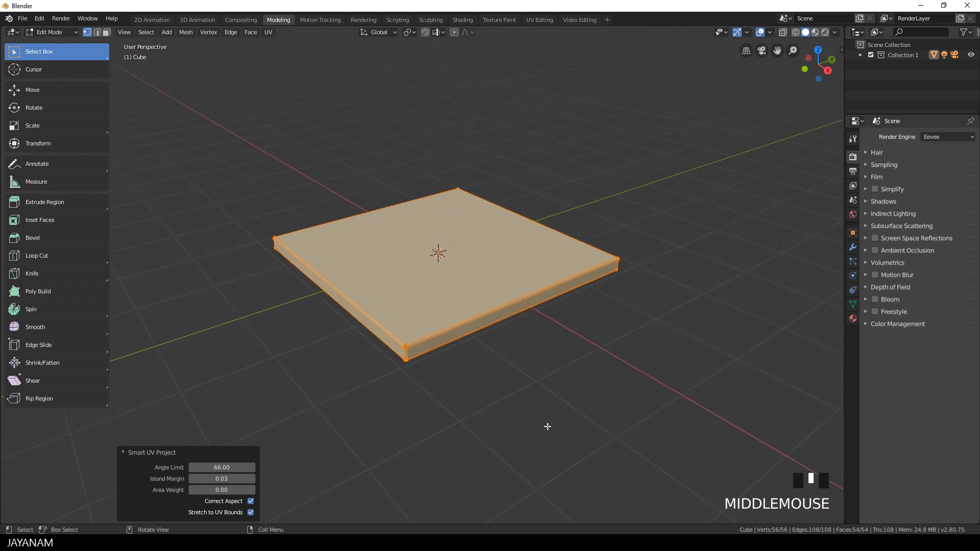
key(Escape)
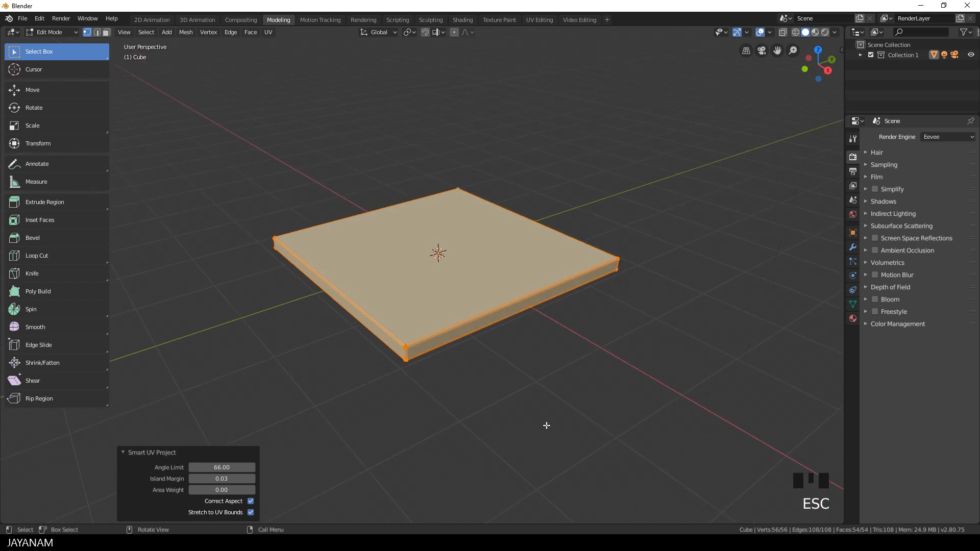
Step: Save the project as Ice.blend in the Ice folder
key(ctrl+s)
text(Ice)
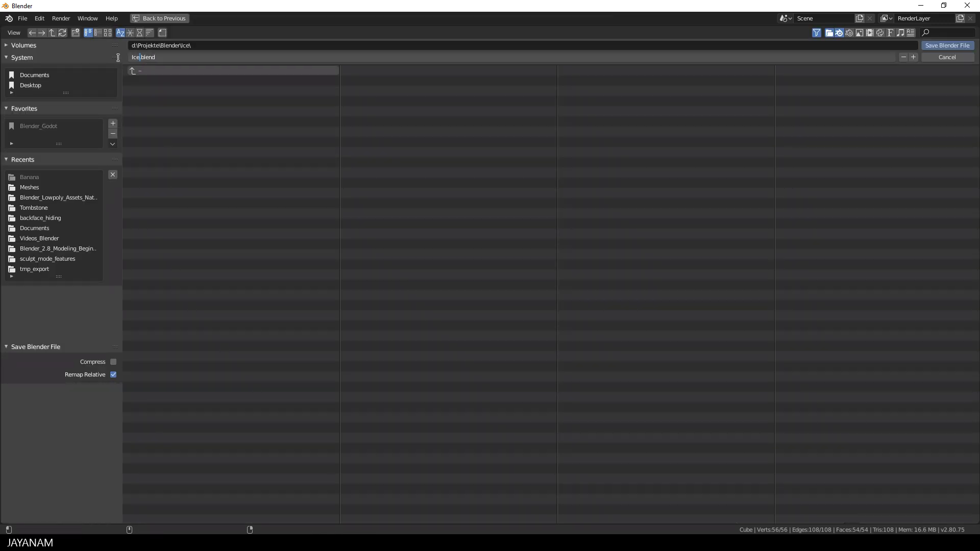
click(947, 45)
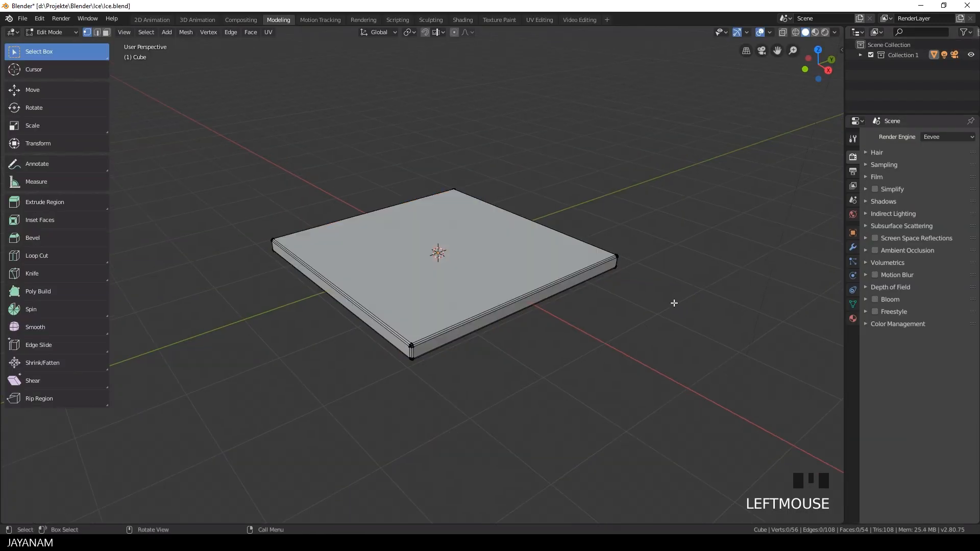
Step: Switch to the Texture Paint workspace with the slab in view
click(495, 20)
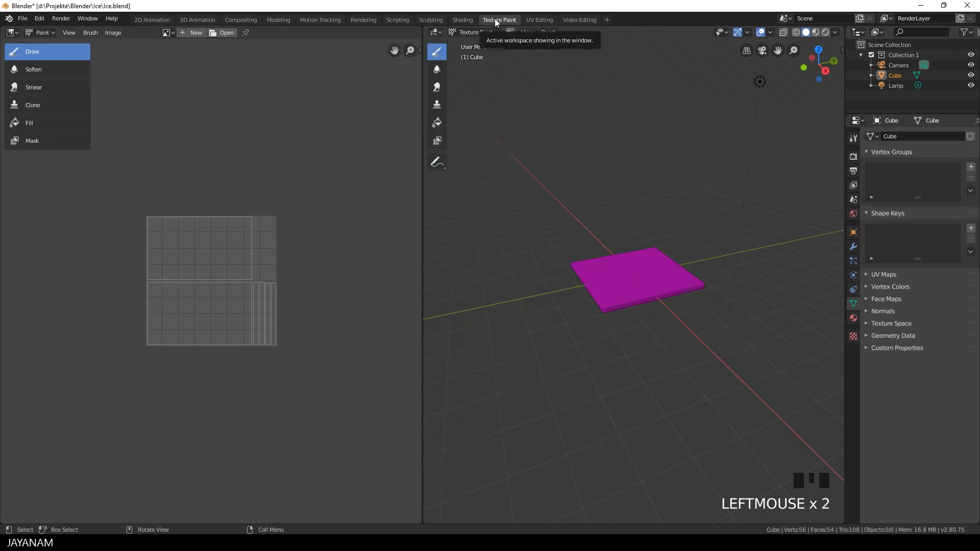
scroll(317, 283, up, 2)
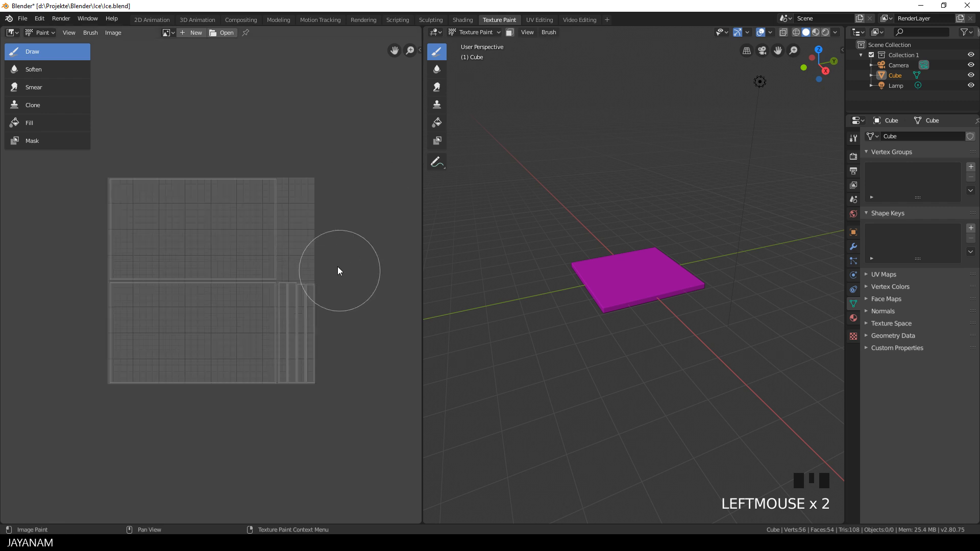
scroll(714, 300, up, 5)
middle_drag(714, 300, 709, 302)
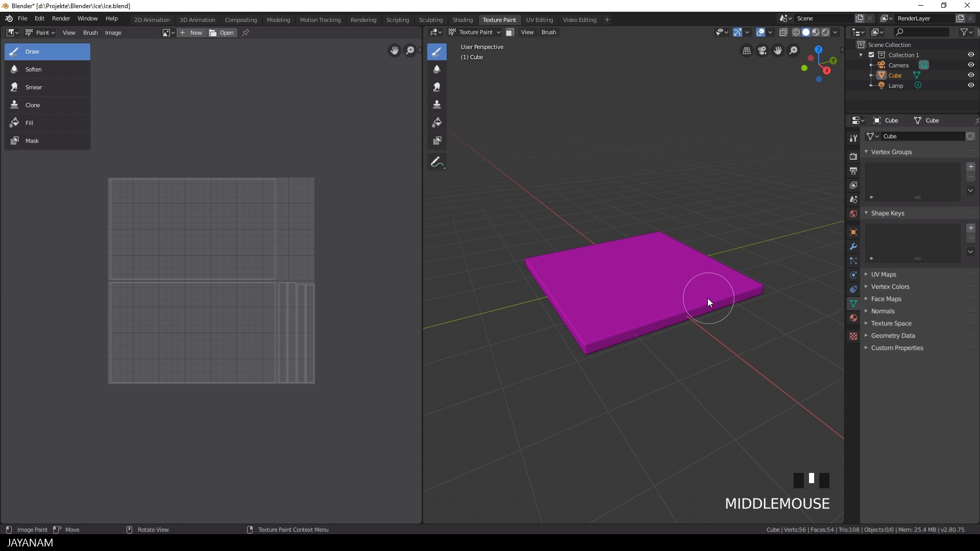
Step: Start a new Base Color texture paint slot named IceBase with a size of 2048 × 2048 px
click(854, 139)
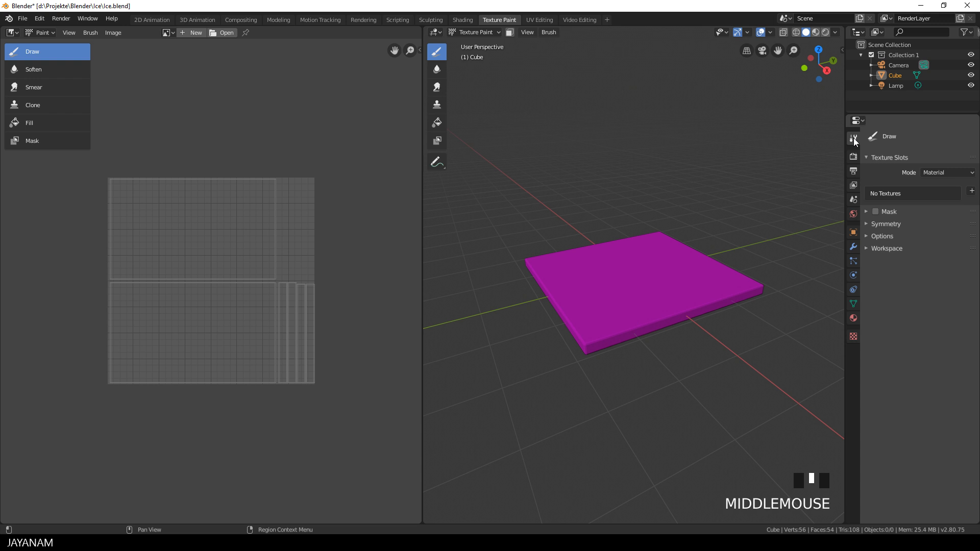
click(971, 192)
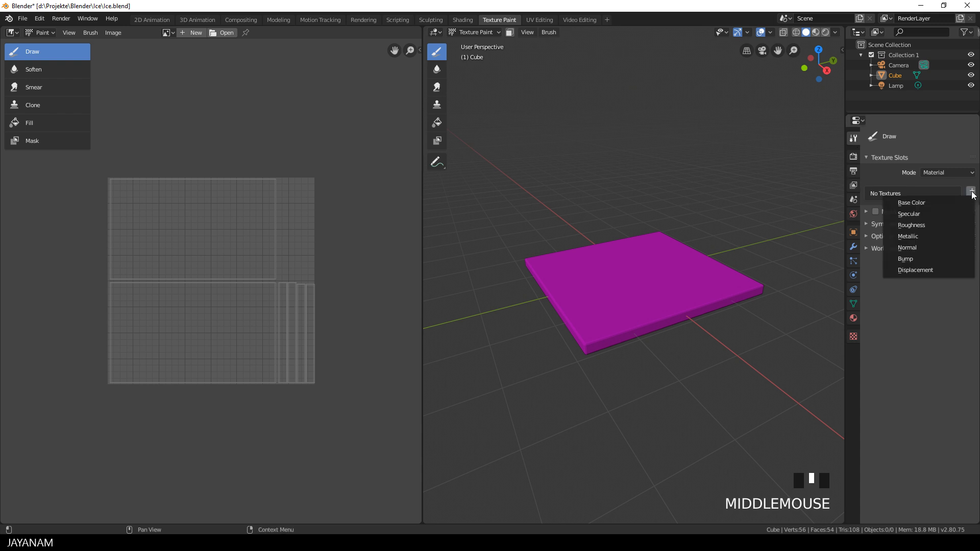
click(919, 203)
click(934, 208)
text(2048)
click(946, 220)
text(*2)
key(Return)
click(931, 195)
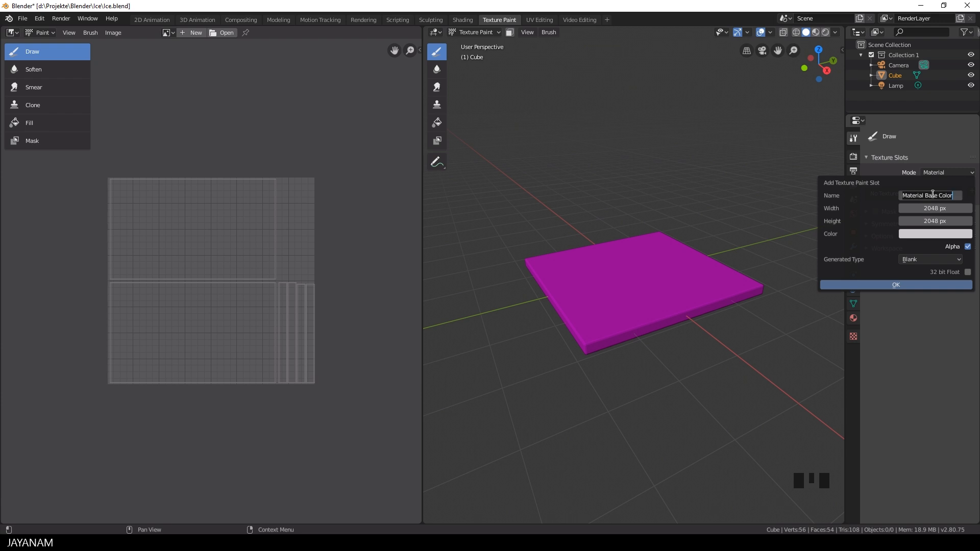
drag(956, 195, 885, 195)
text(IceBase)
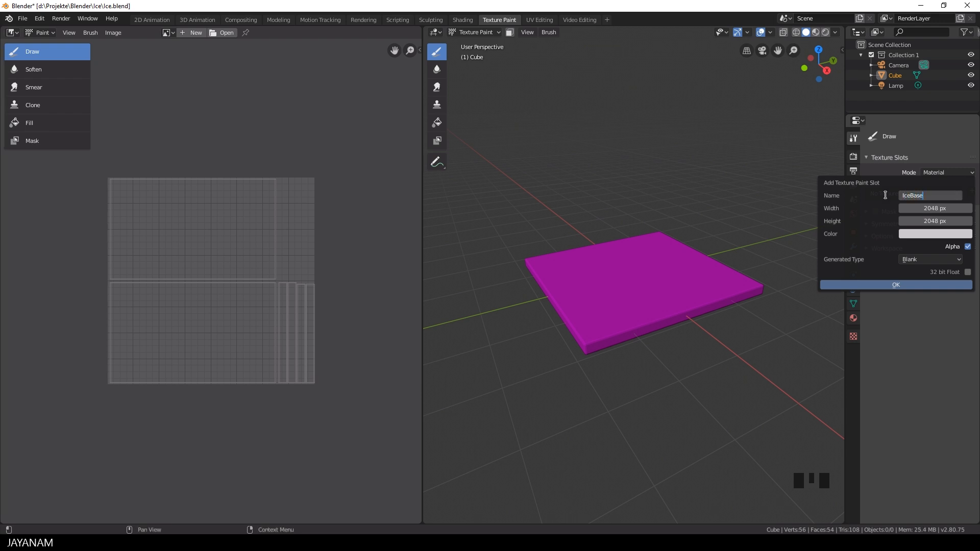
Step: Set the IceBase slot's fill color to black, enable 32 bit Float, and create the texture
click(930, 232)
click(925, 234)
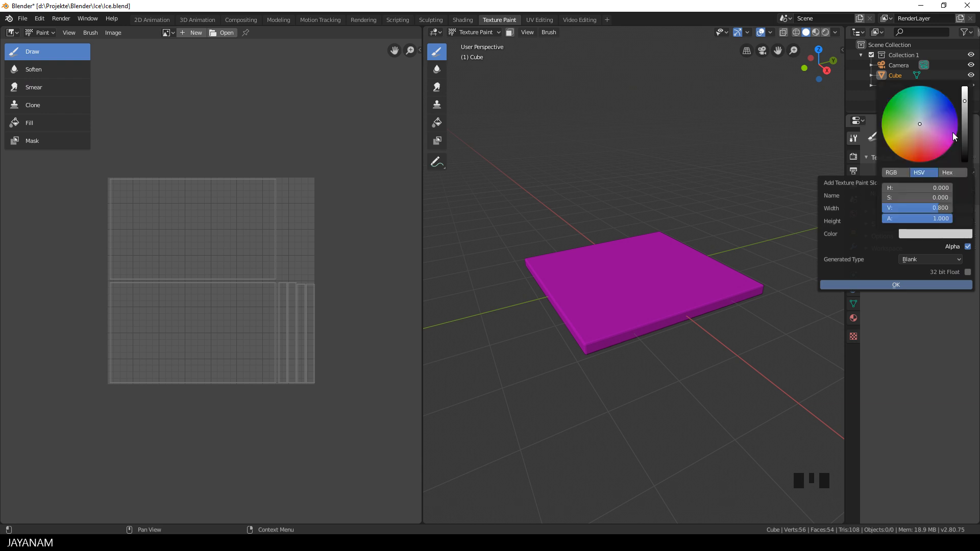
drag(967, 118, 965, 160)
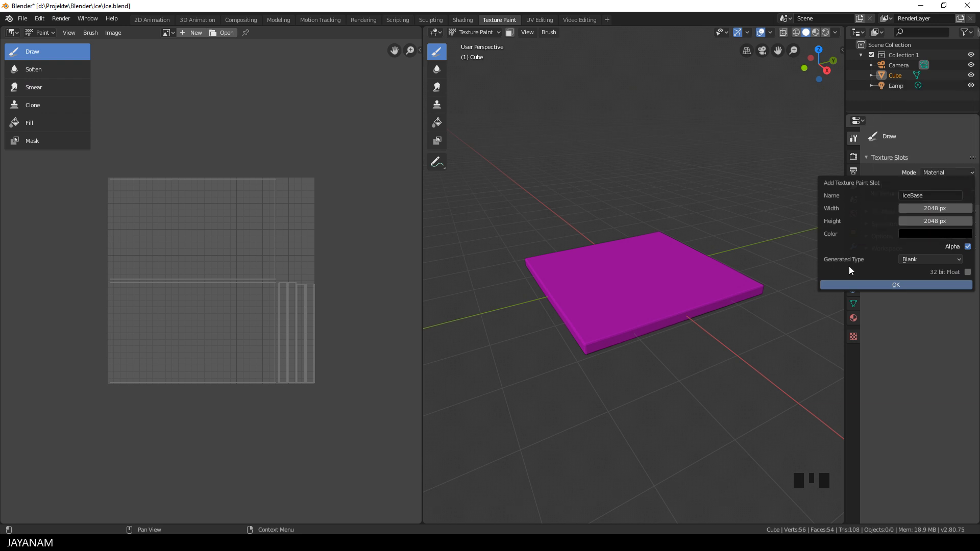
click(968, 272)
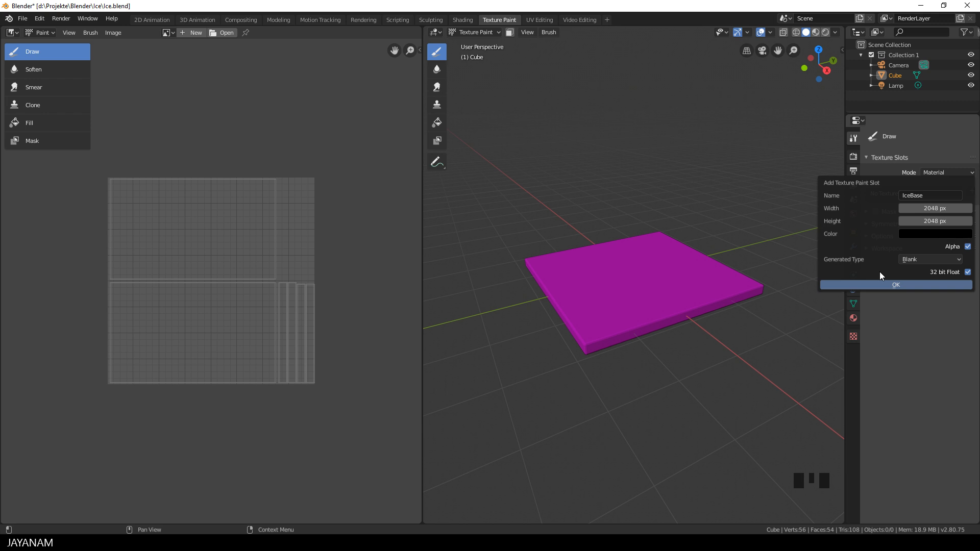
click(909, 284)
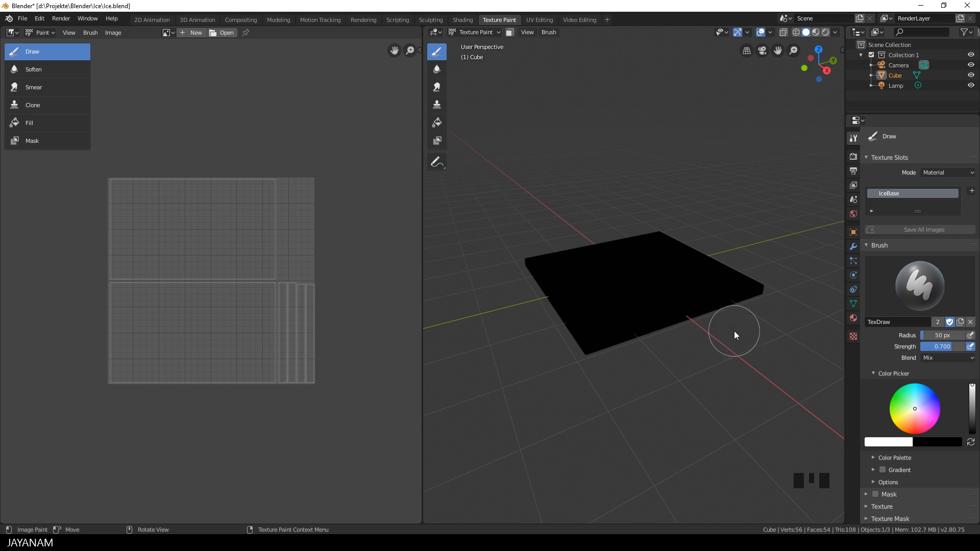
Step: Display the slab with LookDev shading in the 3D viewport
click(817, 33)
mouse_move(632, 275)
middle_down()
mouse_move(689, 274)
mouse_move(650, 278)
mouse_move(667, 281)
middle_up()
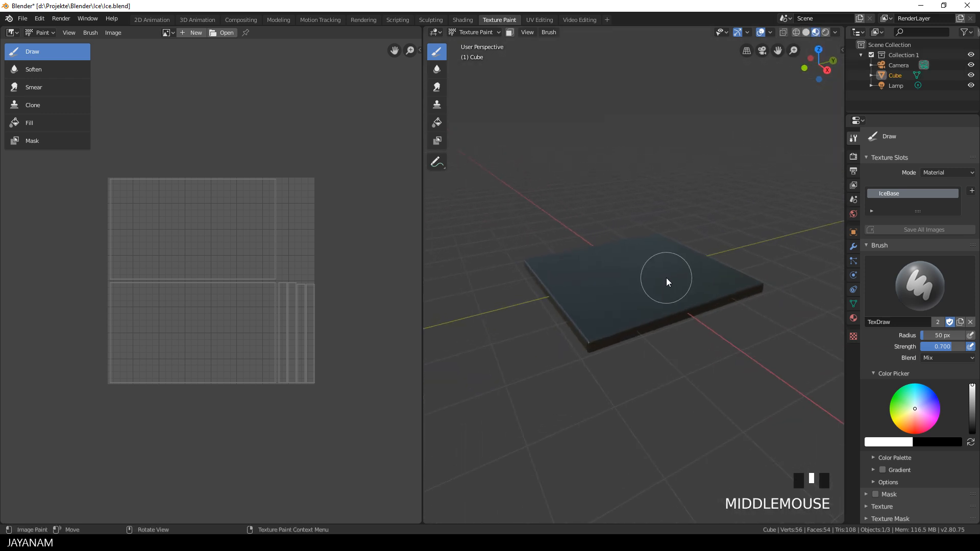
Step: Try a white brush stroke on the slab's upper face and undo it
scroll(667, 280, up, 2)
scroll(711, 288, down, 1)
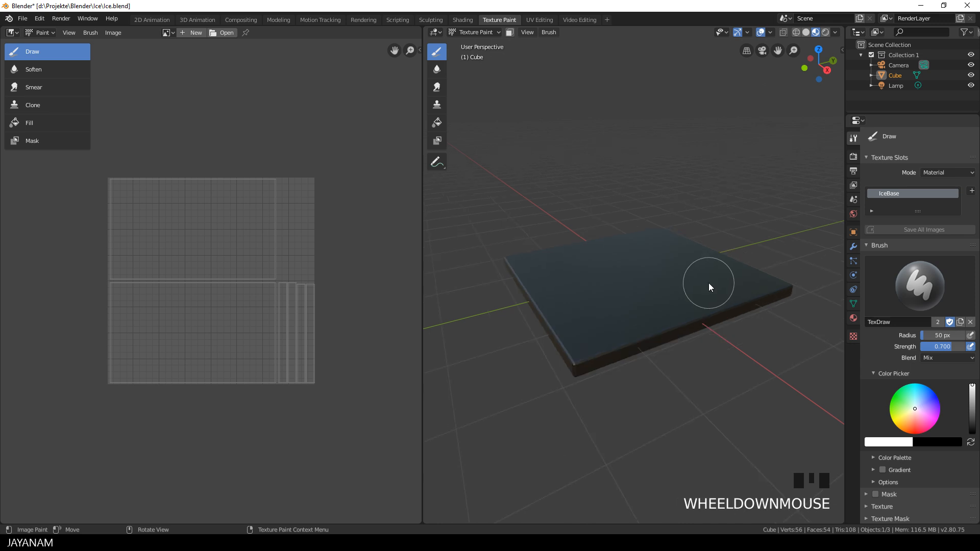
drag(601, 324, 617, 309)
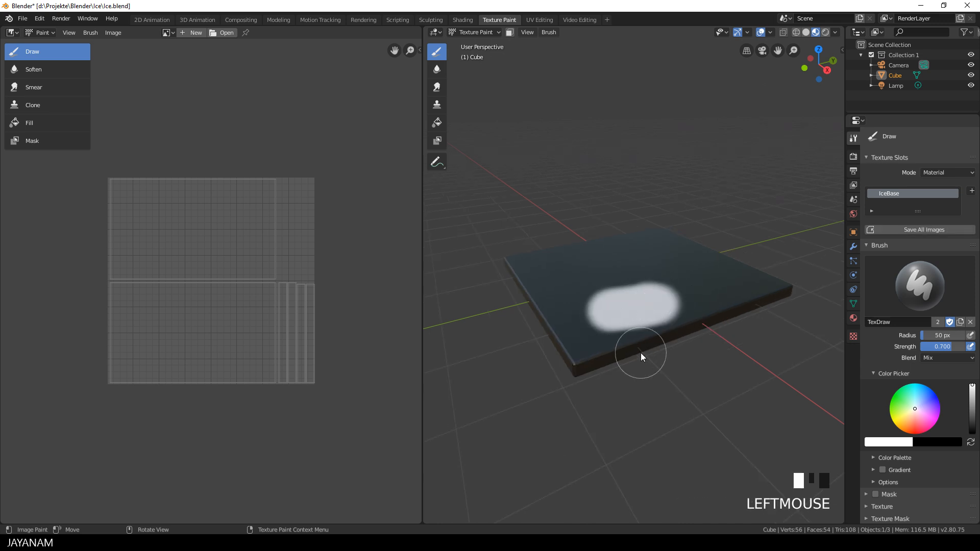
key(ctrl+z)
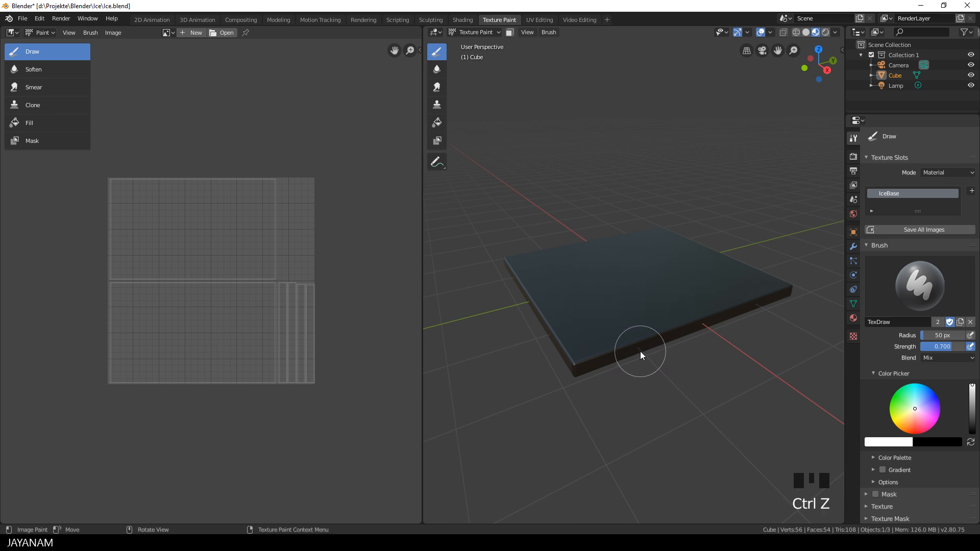
Step: Change the image editor area to the Shader Editor and hide its sidebar to expose the material nodes
click(13, 34)
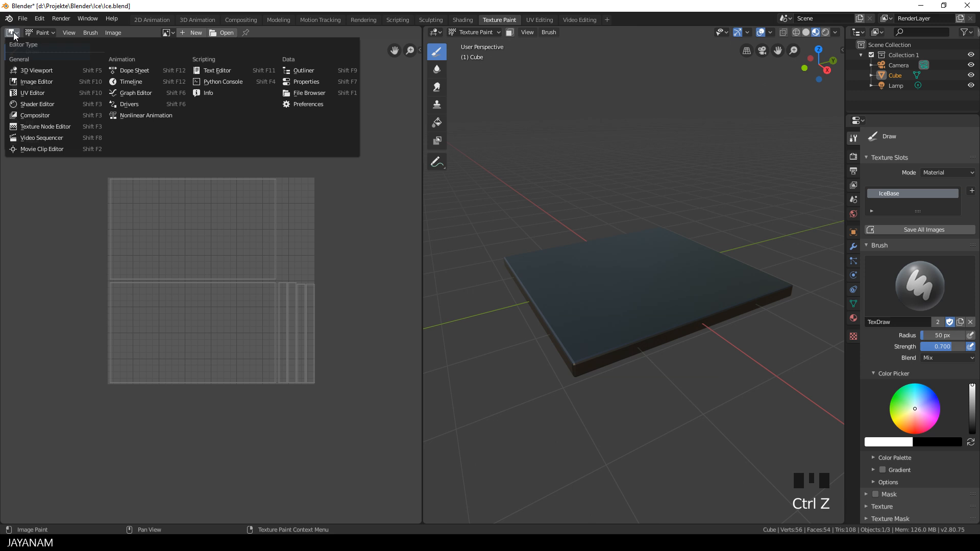
click(48, 104)
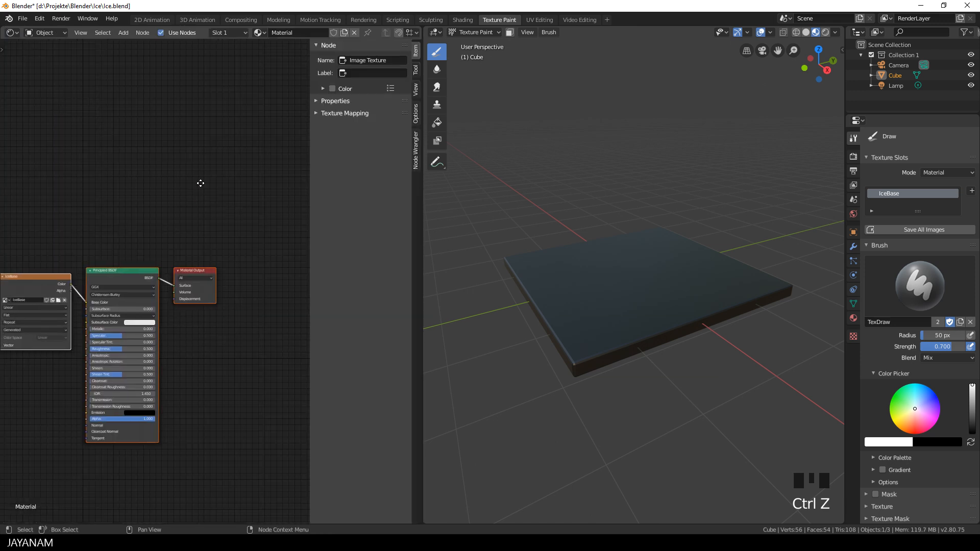
middle_drag(192, 185, 255, 153)
key(n)
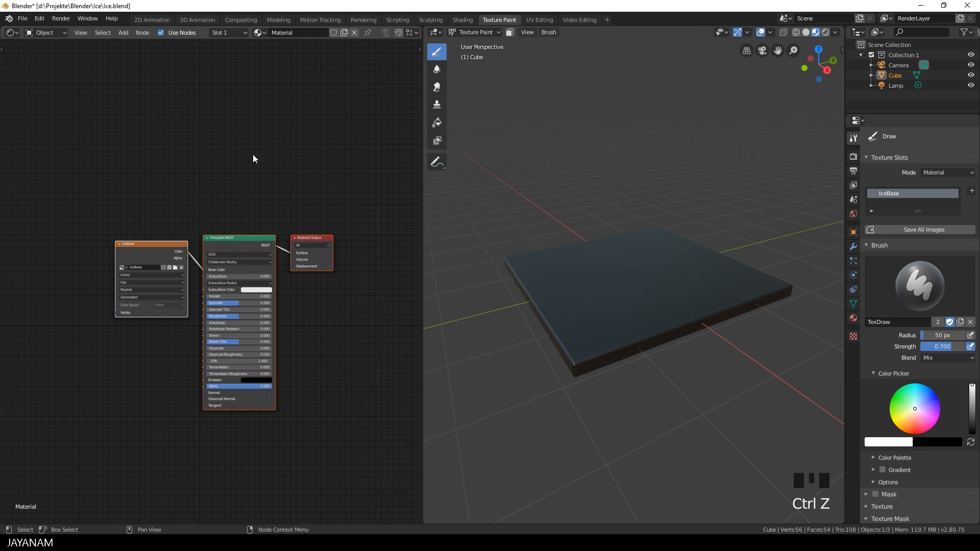
scroll(269, 177, up, 3)
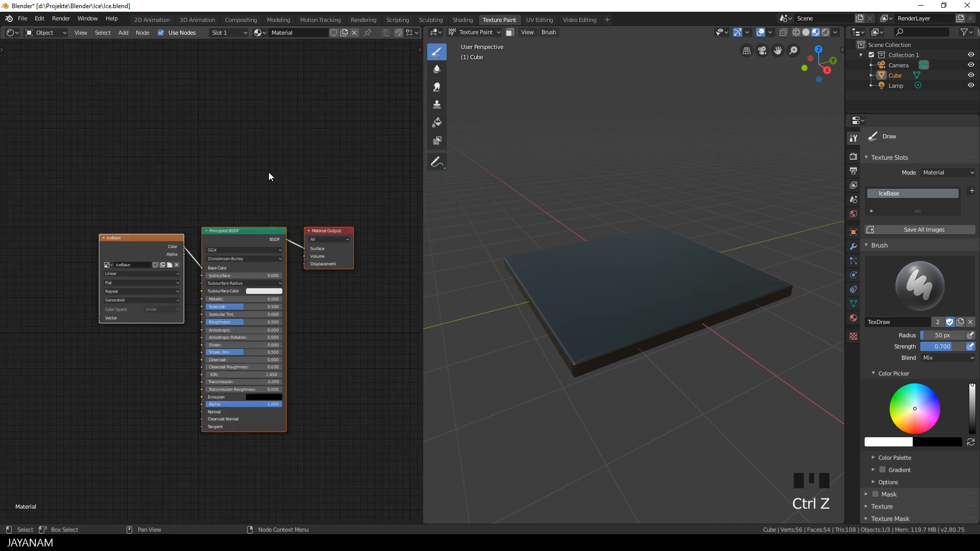
Step: Spread out the material nodes, with IceBase far from the Principled BSDF and the Material Output above it
middle_drag(269, 176, 246, 137)
drag(129, 198, 71, 214)
click(127, 132)
drag(291, 184, 376, 62)
drag(228, 182, 335, 183)
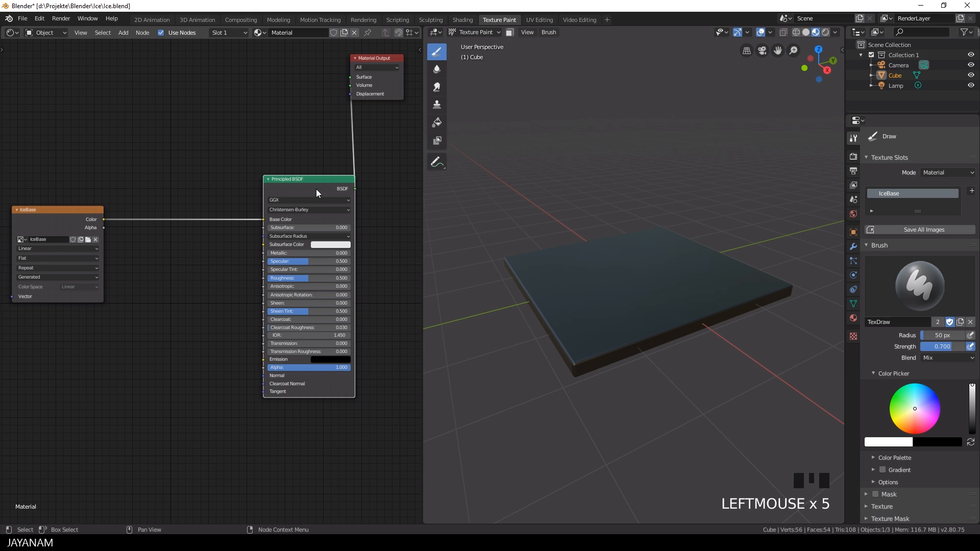
Step: Apply Shade Smooth to the slab
middle_drag(656, 308, 657, 308)
key(F3)
text(smoo)
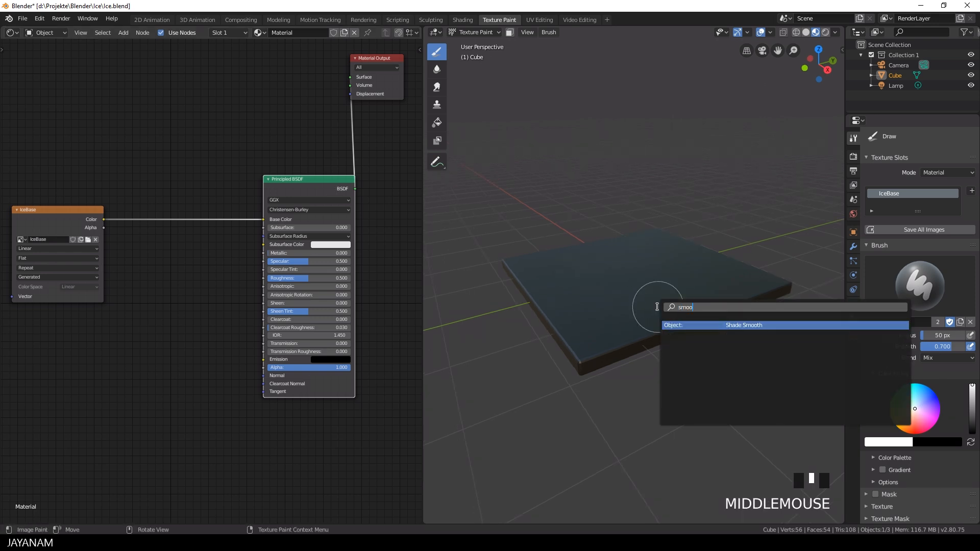
click(747, 325)
middle_drag(747, 329, 742, 299)
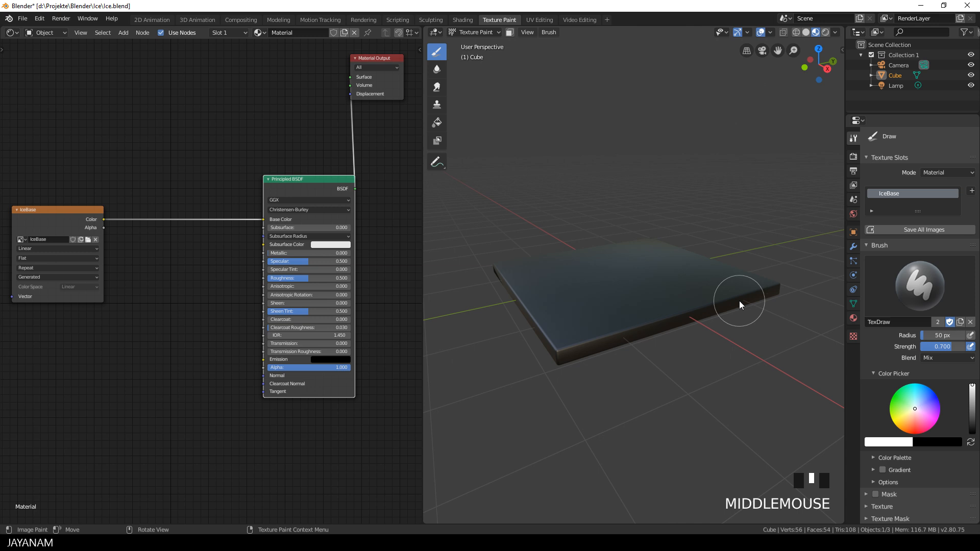
Step: Set the draw brush's texture mapping to Stencil and create a new brush texture
scroll(949, 442, down, 2)
scroll(942, 444, down, 1)
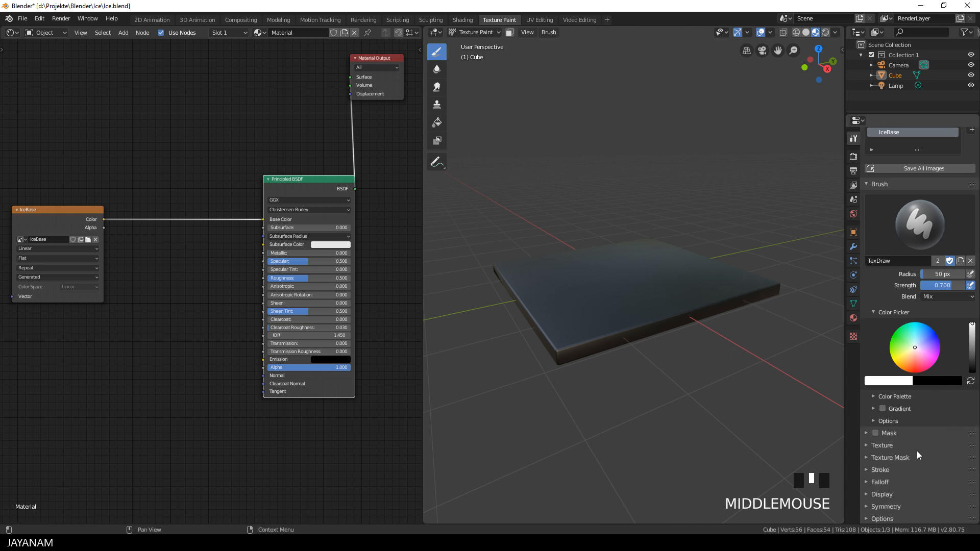
click(867, 445)
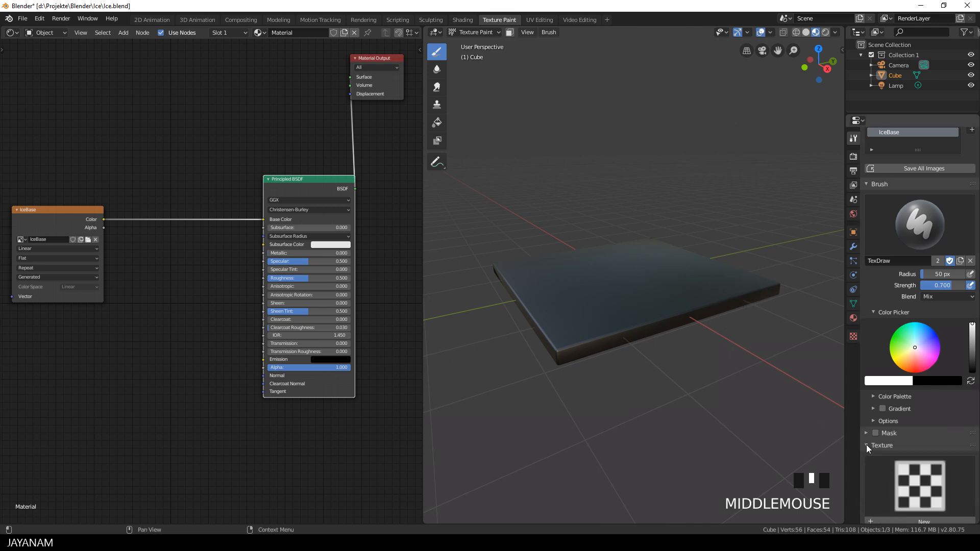
scroll(866, 445, down, 2)
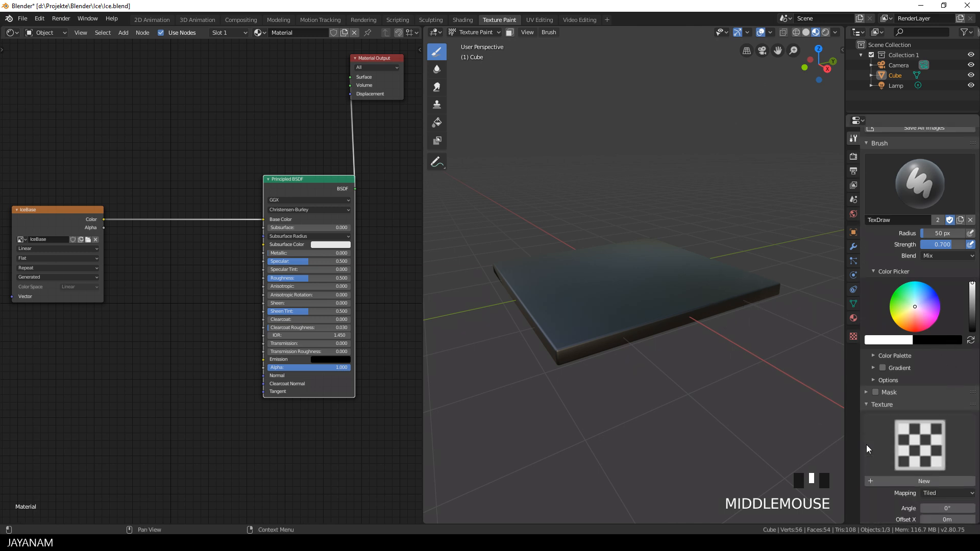
click(936, 492)
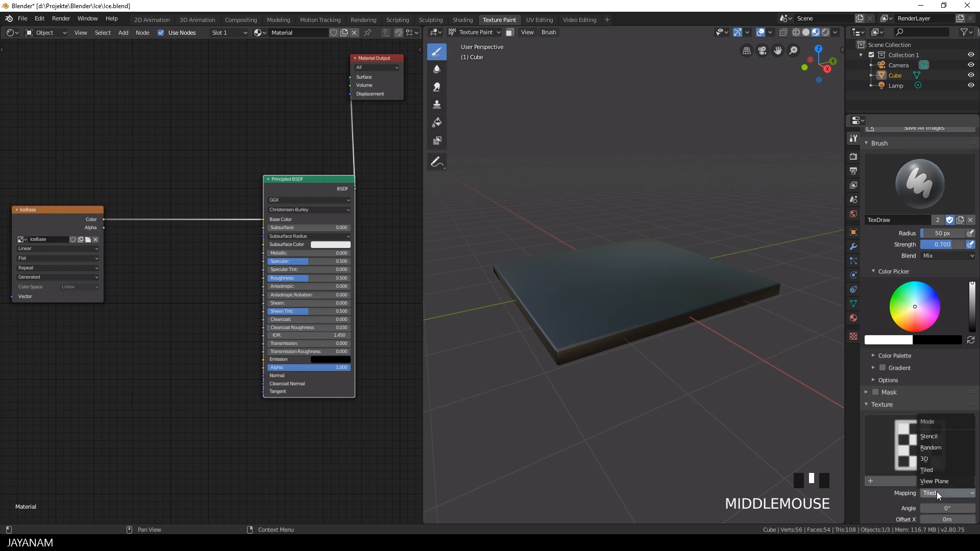
click(938, 434)
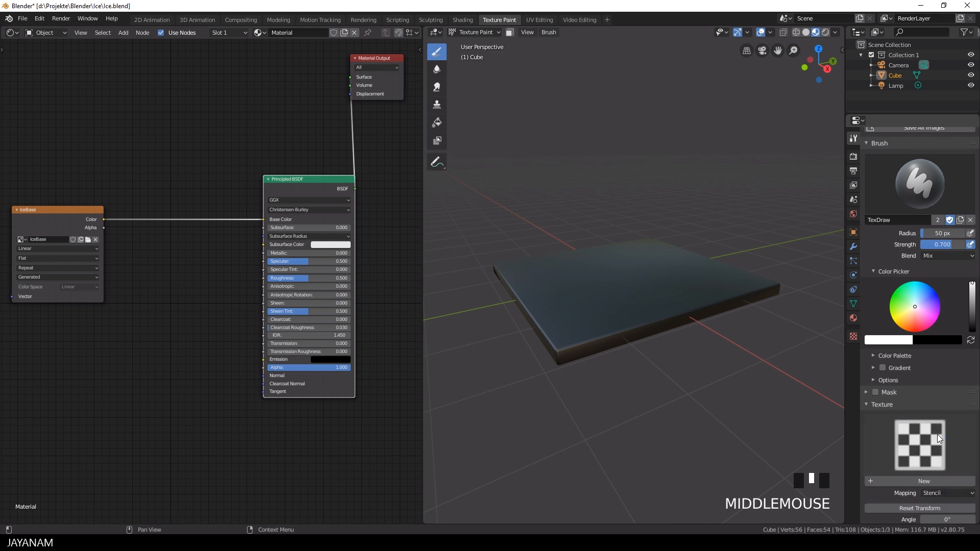
double_click(925, 481)
scroll(920, 464, down, 3)
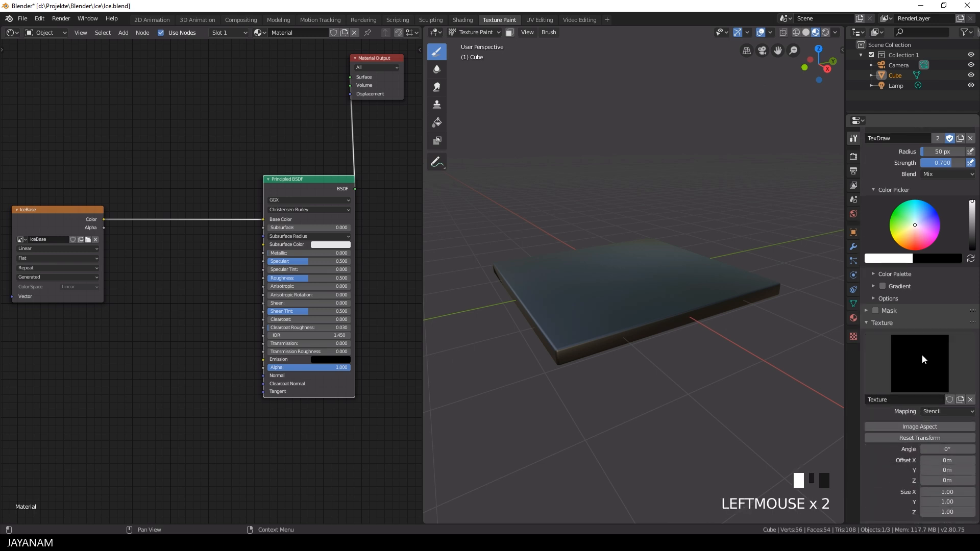
Step: Rename the new brush texture as TxRockGrass
double_click(892, 399)
text(T)
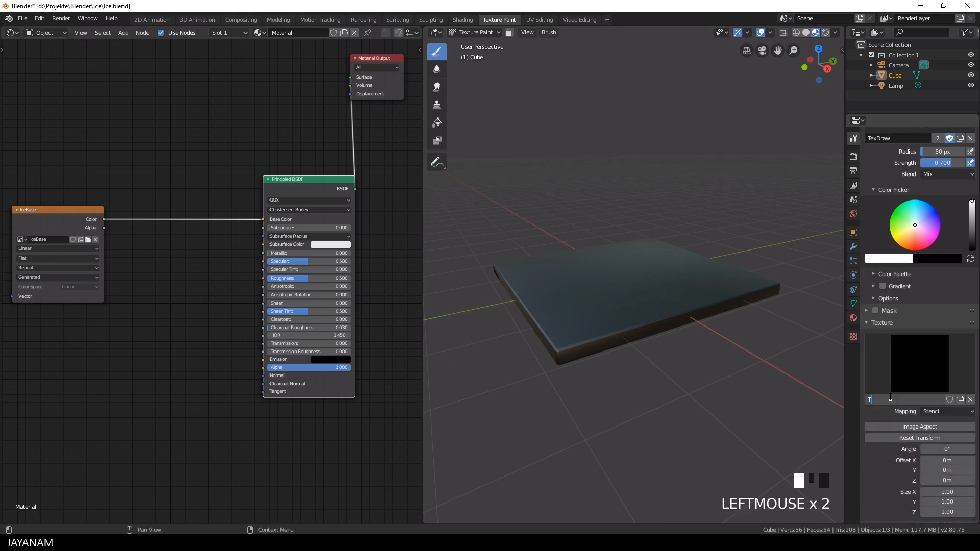
text(xRockGrass)
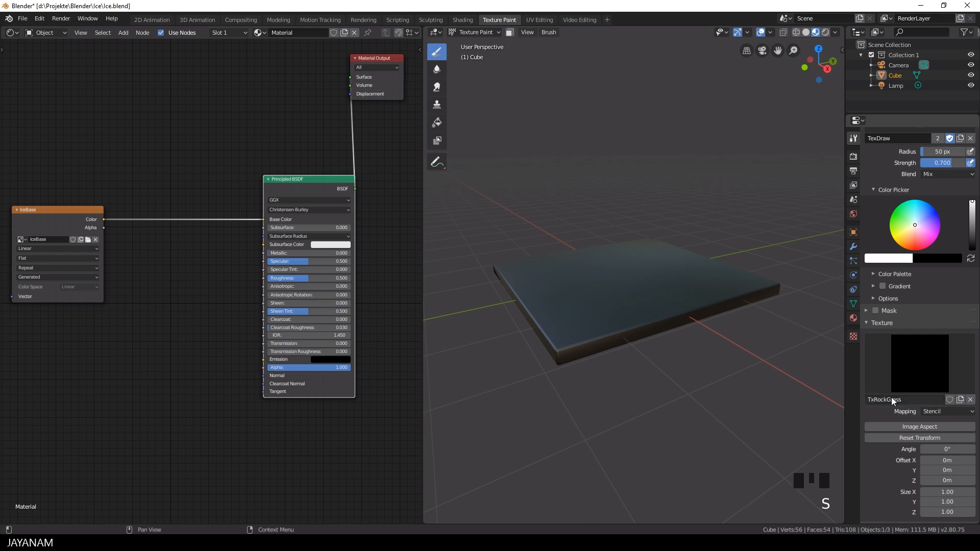
click(921, 360)
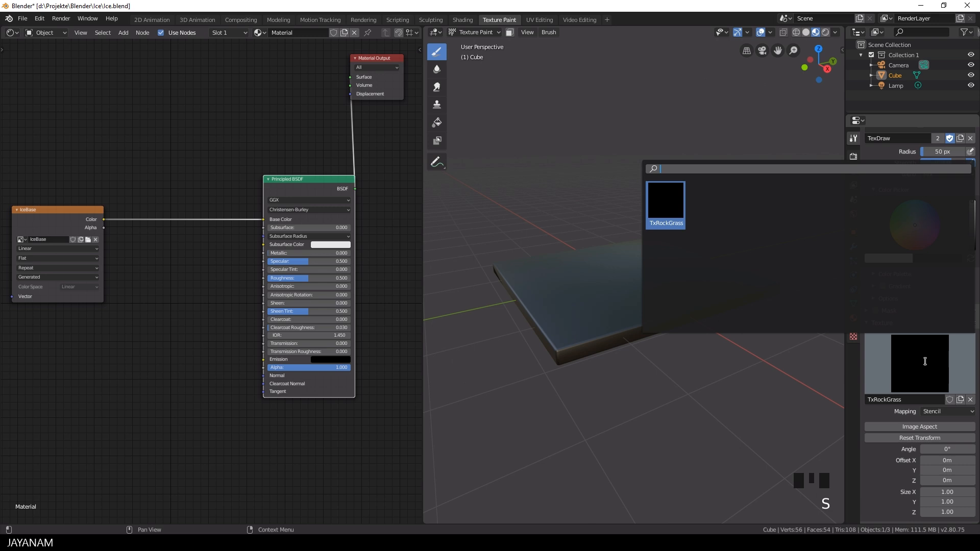
click(926, 362)
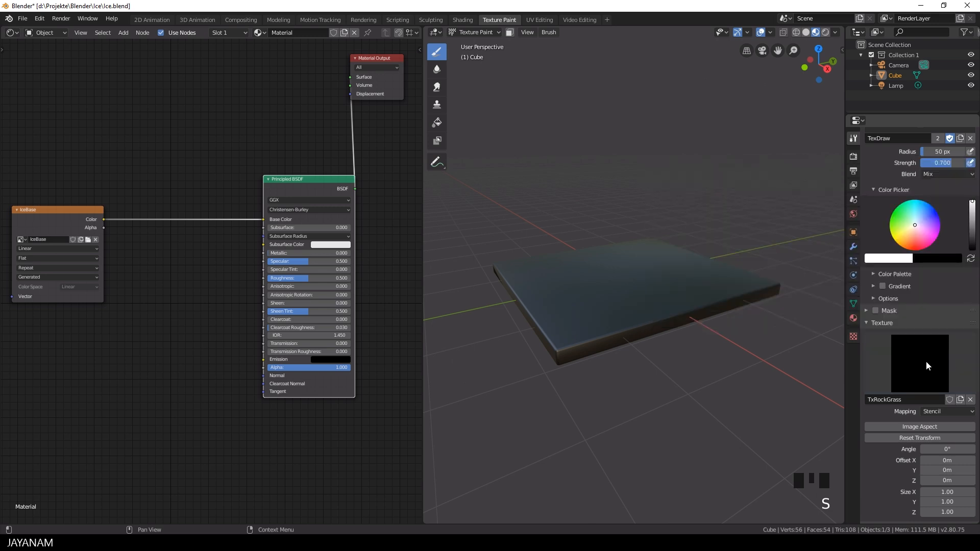
Step: Load RockGrassy.jpg as the image of the TxRockGrass brush texture
click(854, 337)
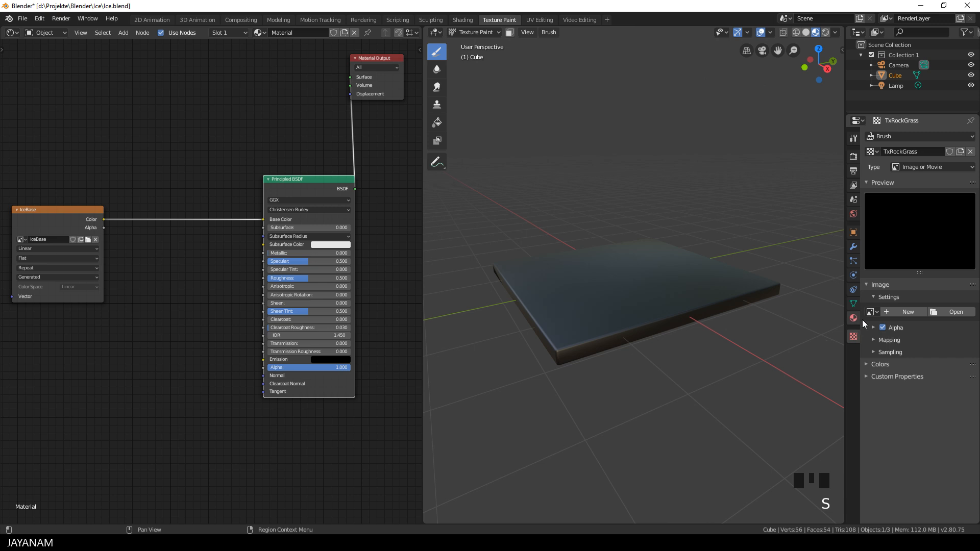
click(958, 312)
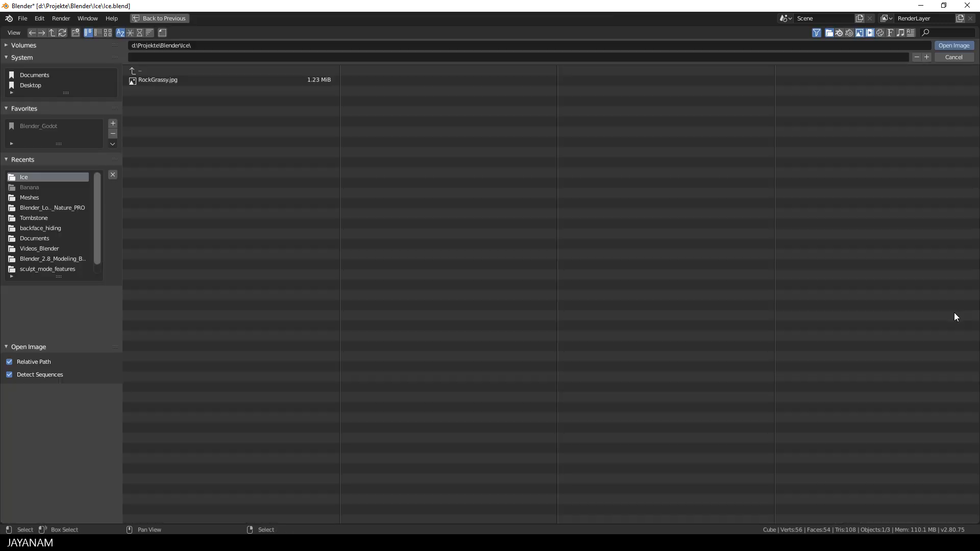
click(157, 80)
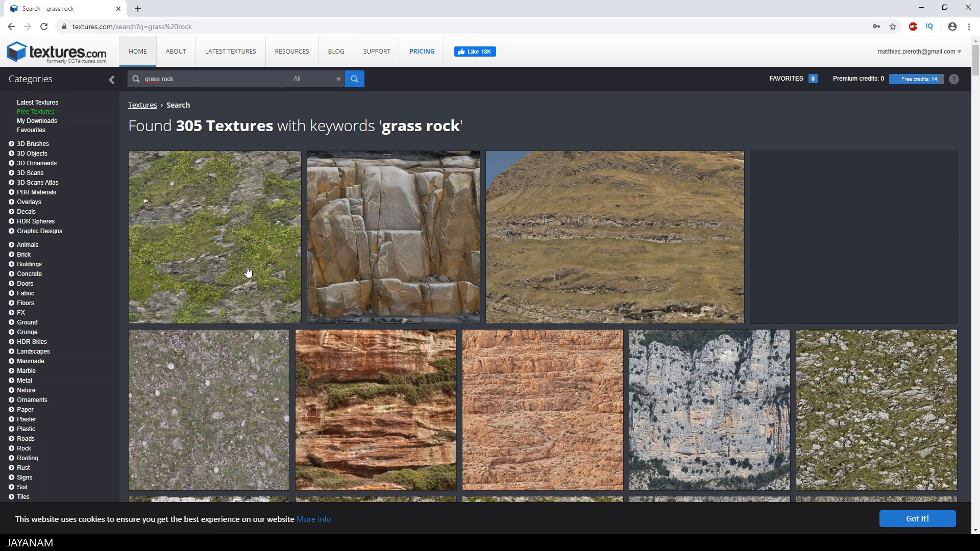
Step: Switch to textures.com in the browser and open the white rock with green shrubs among the grass rock textures
scroll(245, 257, down, 5)
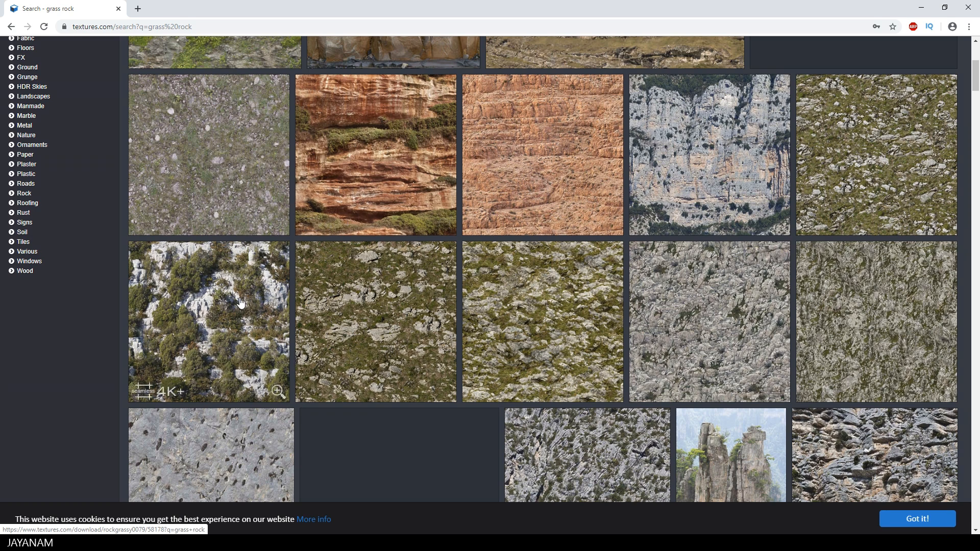
click(240, 302)
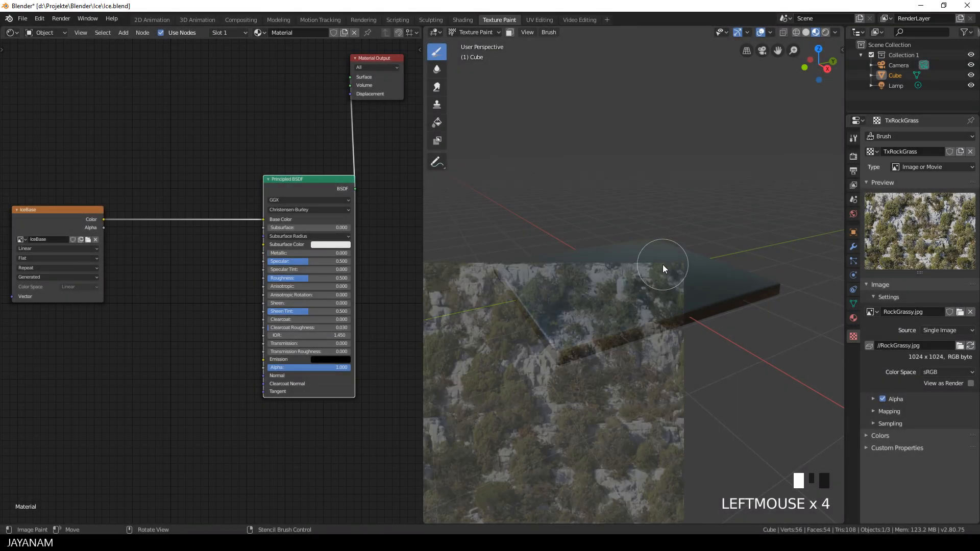
Step: View the slab from above and move the rock stencil so that it covers the whole slab
mouse_move(714, 260)
middle_down()
mouse_move(680, 299)
mouse_move(676, 337)
middle_up()
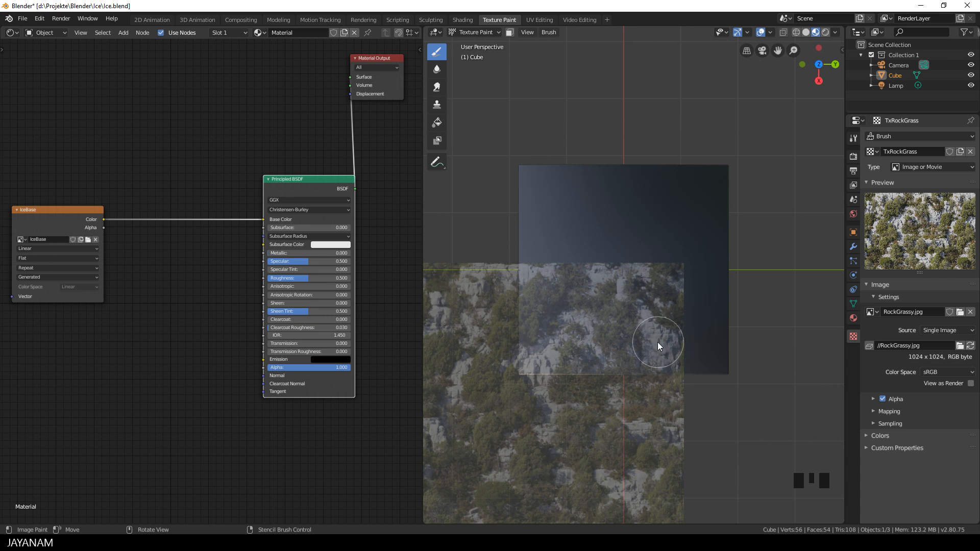
right_click(534, 422)
right_drag(533, 421, 609, 296)
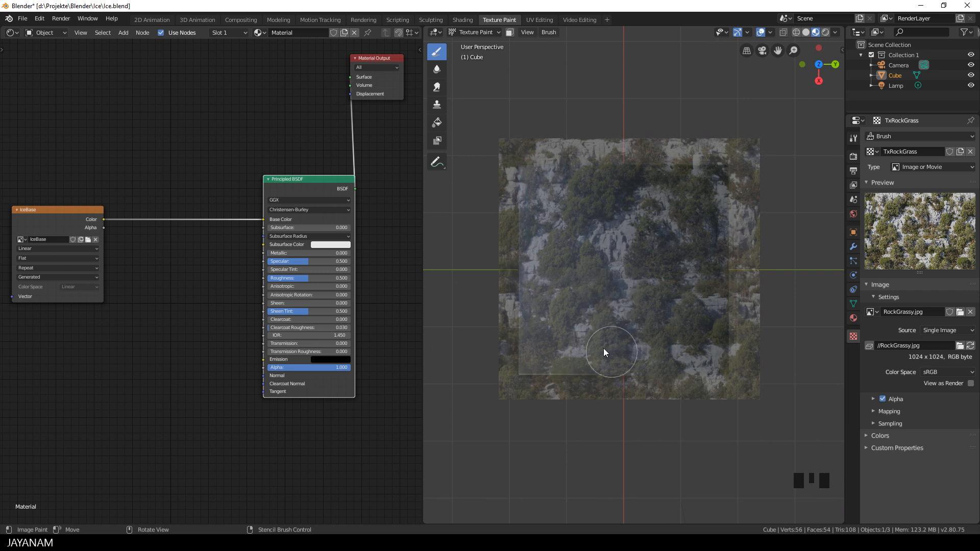
Step: Paint the rock stencil texture onto the slab's side faces and the neighbouring edges, turning the slab from side to side
click(552, 355)
click(552, 356)
mouse_move(606, 350)
right_down()
mouse_move(690, 216)
mouse_move(596, 349)
mouse_move(692, 224)
mouse_move(630, 344)
mouse_move(668, 357)
right_up()
click(566, 352)
middle_drag(668, 356, 692, 257)
scroll(578, 319, down, 2)
click(578, 316)
click(576, 312)
click(588, 309)
click(600, 307)
click(628, 303)
click(659, 299)
click(685, 295)
click(689, 299)
click(694, 303)
mouse_move(693, 303)
middle_down()
mouse_move(662, 309)
mouse_move(682, 289)
mouse_move(637, 286)
mouse_move(655, 285)
mouse_move(645, 299)
mouse_move(583, 290)
middle_up()
double_click(637, 286)
click(640, 286)
click(638, 286)
click(636, 285)
click(634, 284)
click(663, 285)
click(679, 286)
click(694, 287)
click(648, 293)
click(645, 298)
click(622, 298)
click(634, 289)
click(676, 287)
click(681, 292)
mouse_move(676, 287)
middle_down()
mouse_move(638, 289)
mouse_move(665, 313)
mouse_move(626, 312)
mouse_move(653, 305)
mouse_move(690, 399)
mouse_move(602, 268)
middle_up()
click(684, 306)
click(651, 306)
click(652, 306)
click(652, 305)
click(651, 306)
Step: Paint the rock stencil texture around the border of the slab's upper face in top view
click(578, 230)
click(598, 214)
click(631, 210)
click(669, 205)
click(706, 216)
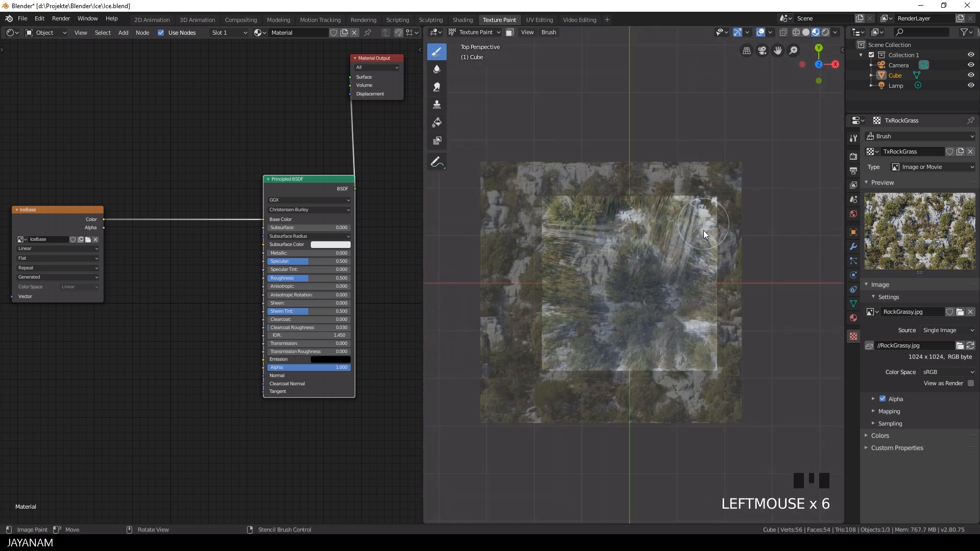
click(707, 257)
click(703, 283)
click(703, 360)
click(621, 358)
click(555, 311)
click(555, 269)
click(601, 198)
Step: Paint the centre of the slab's upper face with the black secondary color, leaving rock only around the border
ctrl+click(635, 221)
ctrl+click(623, 278)
ctrl+click(645, 255)
ctrl+click(649, 262)
ctrl+click(659, 268)
mouse_move(631, 307)
middle_down()
mouse_move(695, 231)
mouse_move(583, 284)
middle_up()
ctrl+click(583, 284)
mouse_move(622, 310)
middle_down()
mouse_move(697, 257)
mouse_move(722, 214)
mouse_move(558, 208)
mouse_move(443, 226)
mouse_move(456, 163)
mouse_move(630, 310)
middle_up()
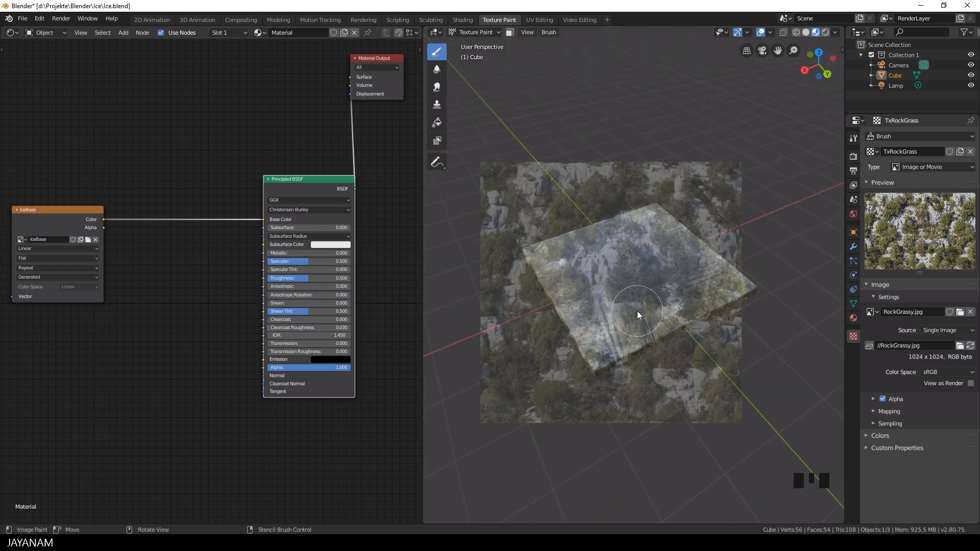
mouse_move(684, 342)
middle_down()
mouse_move(684, 325)
mouse_move(626, 308)
middle_up()
mouse_move(626, 308)
ctrl+mouse_down()
mouse_move(597, 290)
mouse_move(663, 254)
mouse_move(604, 308)
ctrl+mouse_up()
mouse_move(604, 307)
middle_down()
mouse_move(697, 274)
mouse_move(644, 301)
middle_up()
ctrl+drag(643, 301, 660, 286)
middle_drag(660, 286, 679, 291)
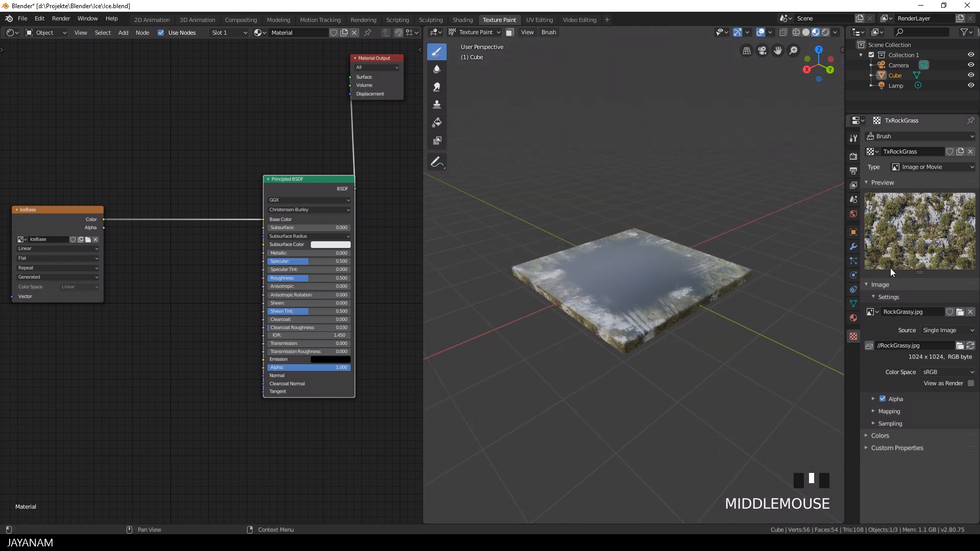
Step: Remove the TxRockGrass texture from the draw brush and save the file
click(854, 138)
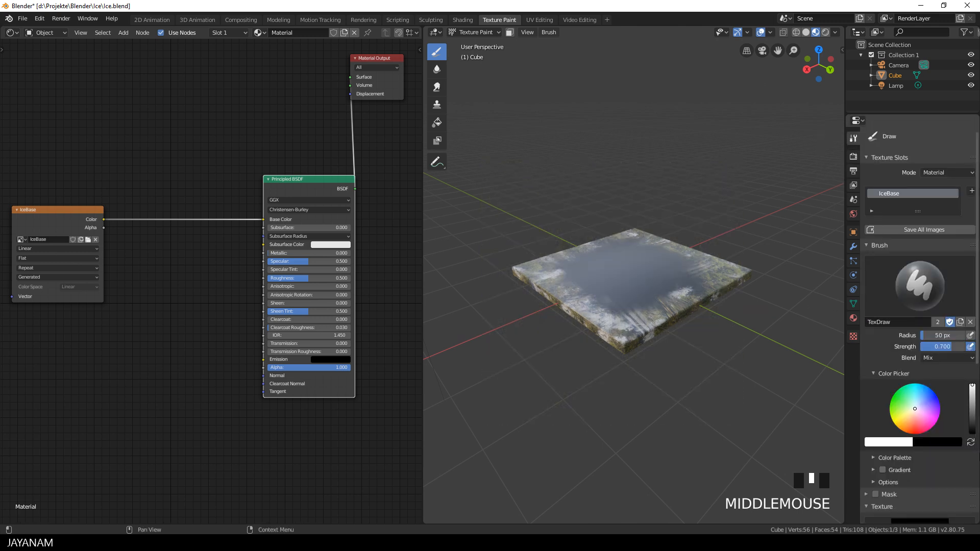
scroll(949, 452, up, 2)
scroll(950, 452, down, 4)
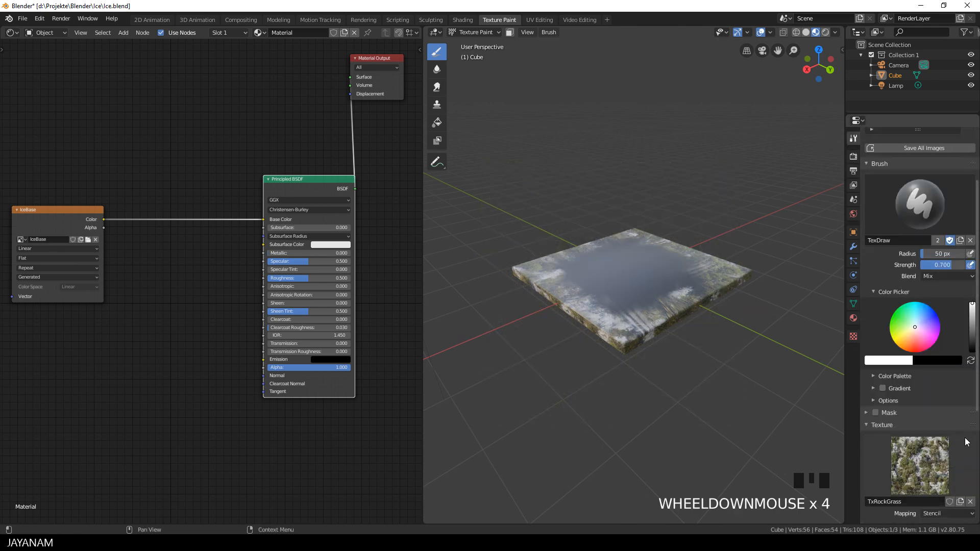
click(970, 502)
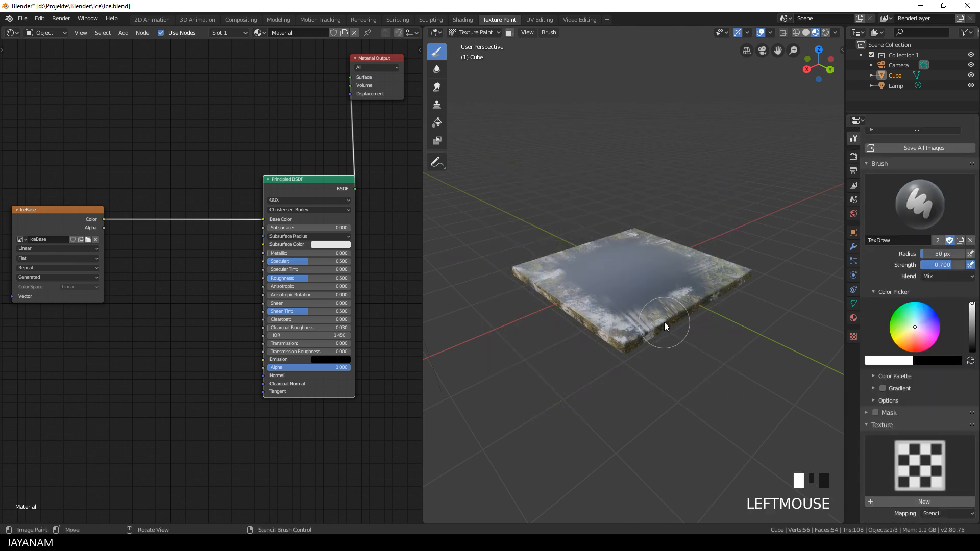
key(ctrl+s)
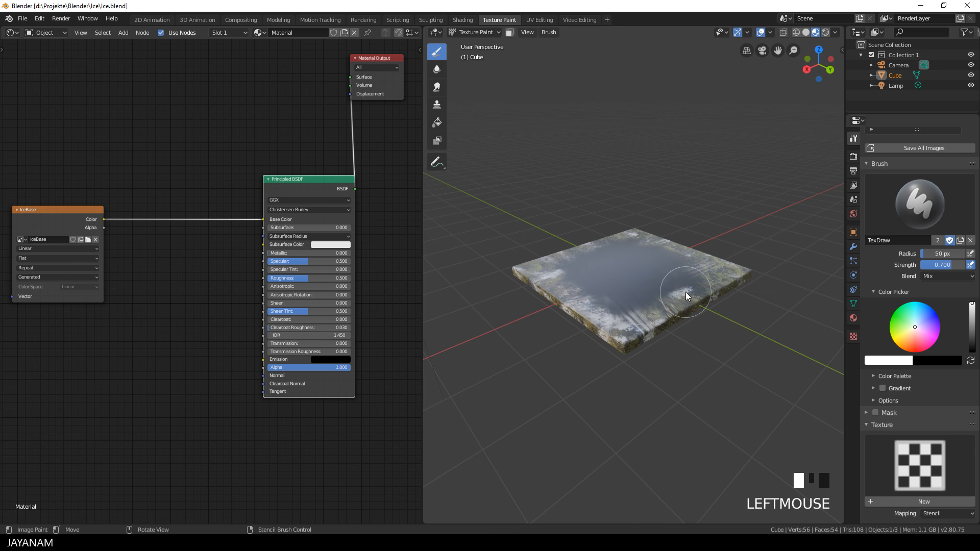
Step: Add a Bump node fed by IceBase's Color into Height, and connect its Normal output to the Principled BSDF's Normal
click(60, 214)
key(shift+a)
click(173, 379)
text(bump)
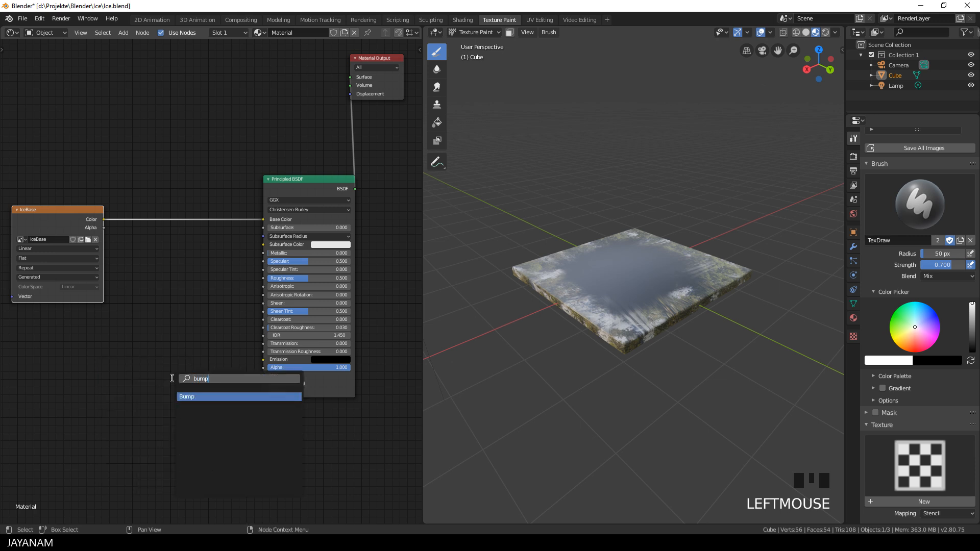
key(Return)
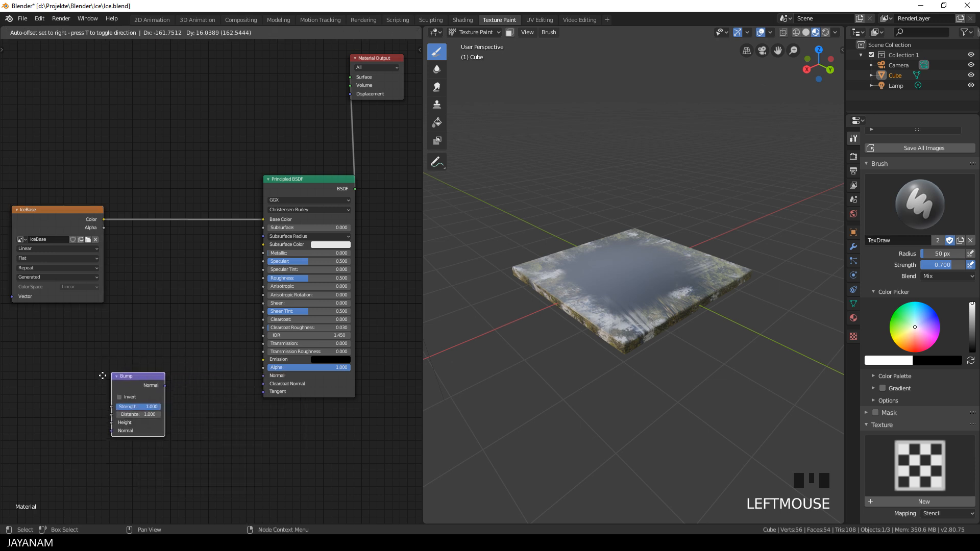
click(123, 373)
drag(103, 228, 123, 420)
drag(153, 375, 263, 377)
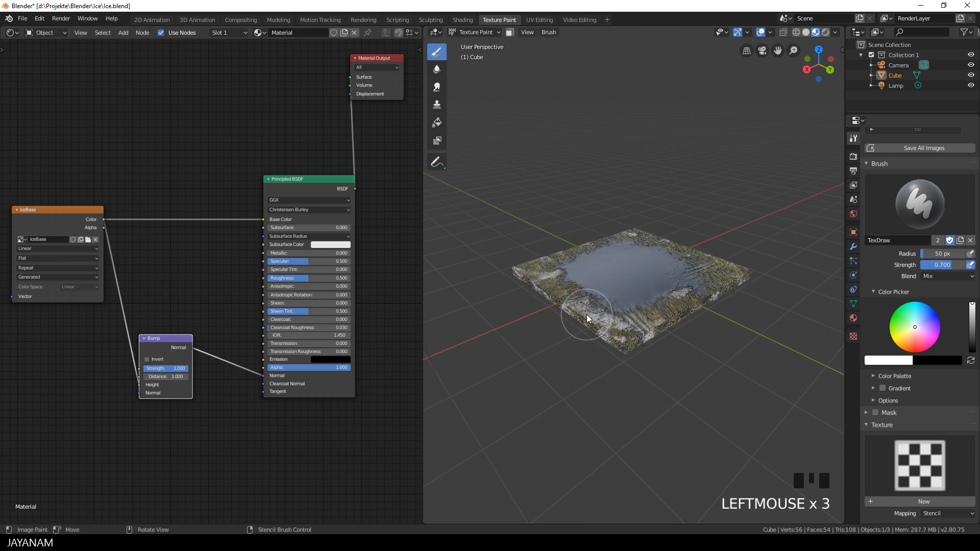
Step: Set the Bump node's strength to 0.300 and move the node lower in the node graph
mouse_move(687, 344)
middle_down()
mouse_move(682, 336)
mouse_move(707, 334)
mouse_move(738, 299)
mouse_move(697, 339)
middle_up()
scroll(681, 340, up, 2)
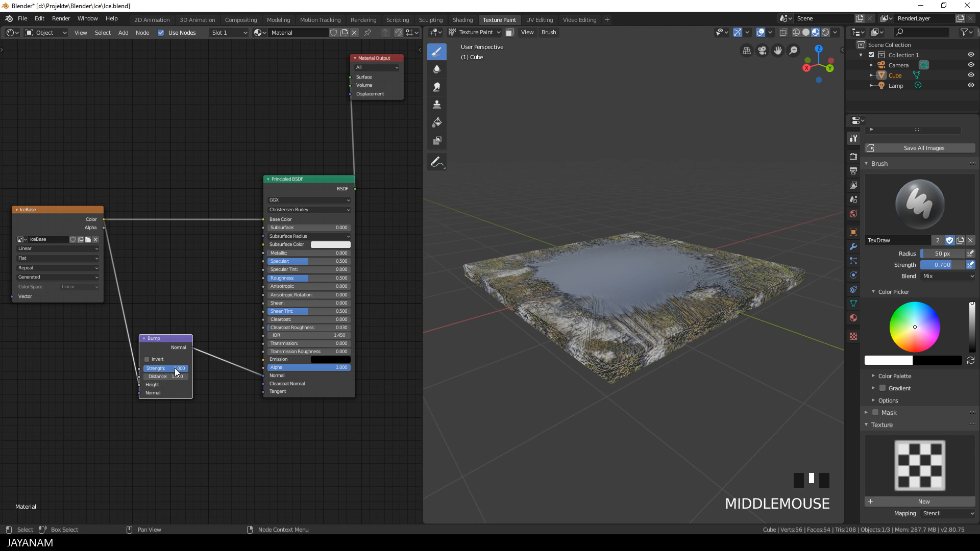
drag(179, 368, 171, 368)
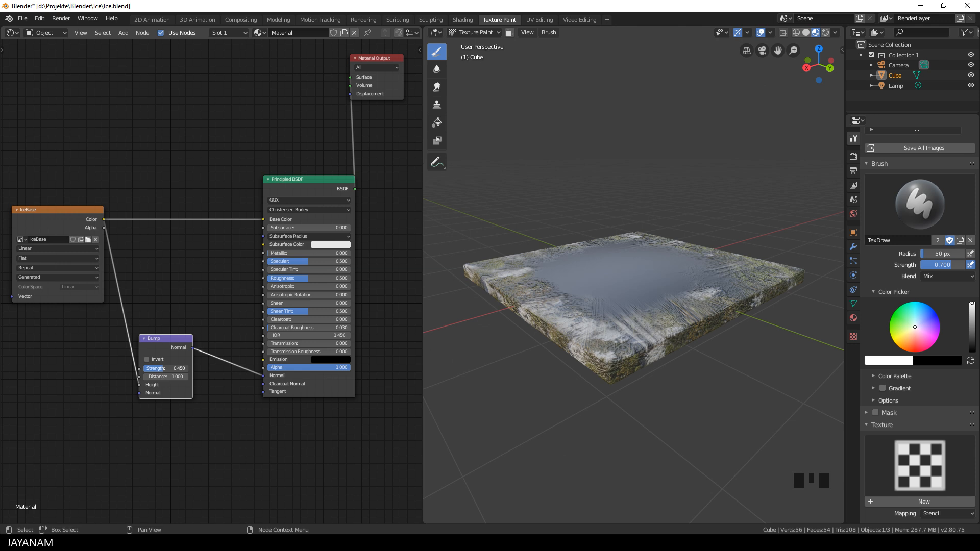
middle_drag(516, 355, 508, 354)
drag(152, 368, 146, 373)
mouse_move(603, 352)
middle_down()
mouse_move(590, 330)
mouse_move(537, 321)
mouse_move(535, 350)
mouse_move(598, 342)
mouse_move(660, 315)
mouse_move(543, 321)
middle_up()
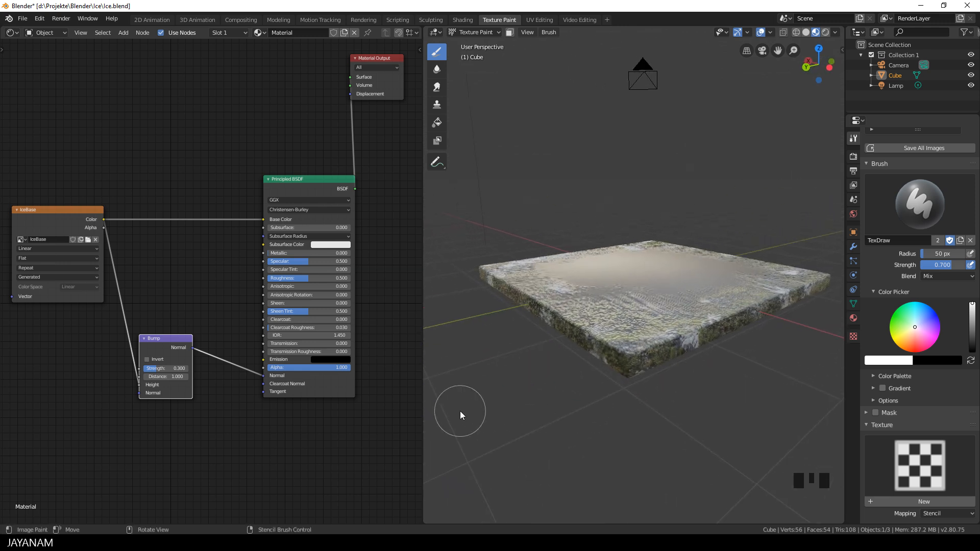
drag(173, 345, 182, 386)
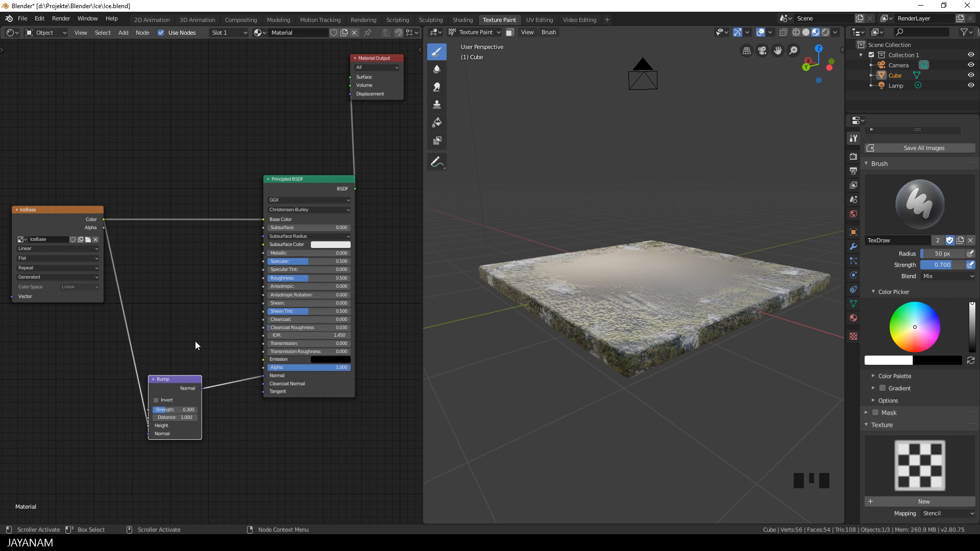
Step: Set the Principled BSDF's Specular to 0.300 and Roughness to 0.341
mouse_move(286, 260)
mouse_down()
mouse_move(271, 260)
mouse_move(324, 279)
mouse_move(273, 279)
mouse_move(296, 279)
mouse_up()
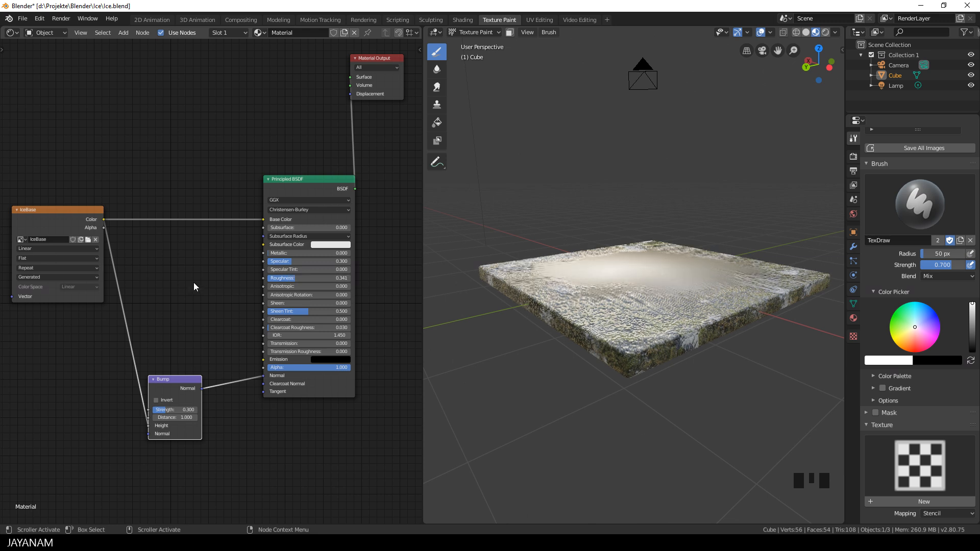
Step: Add a ColorRamp node, feed IceBase's Color into its Fac, and connect its Color output to the Principled BSDF's Roughness
click(179, 259)
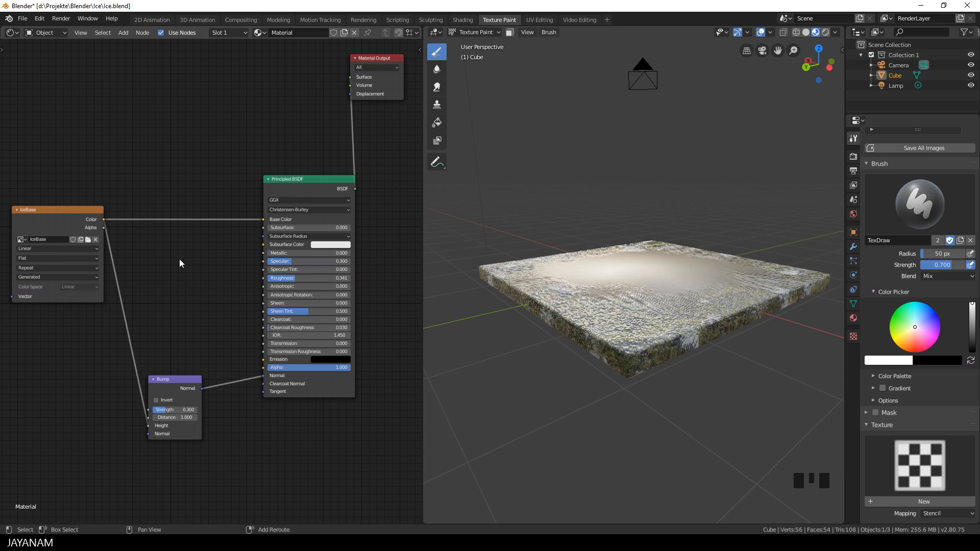
key(shift+a)
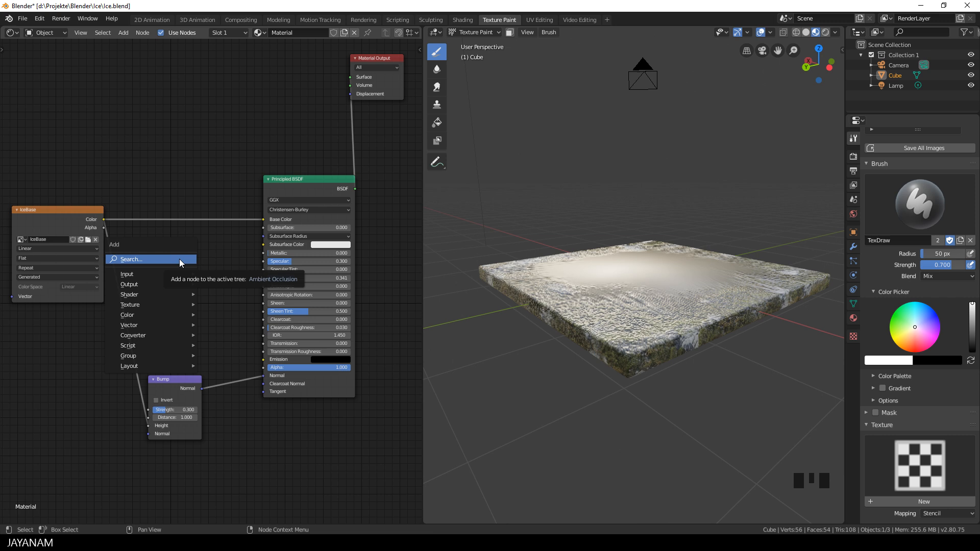
click(180, 259)
text(color)
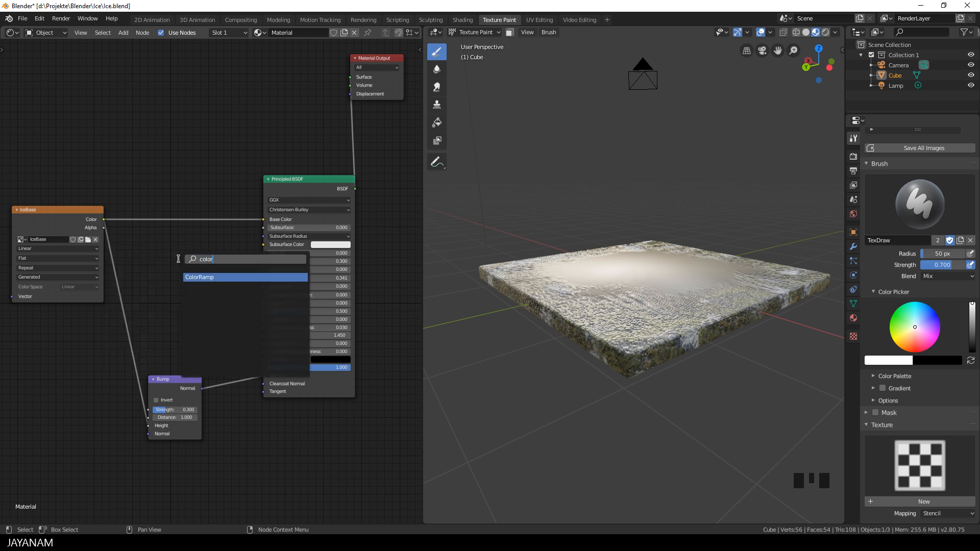
key(Return)
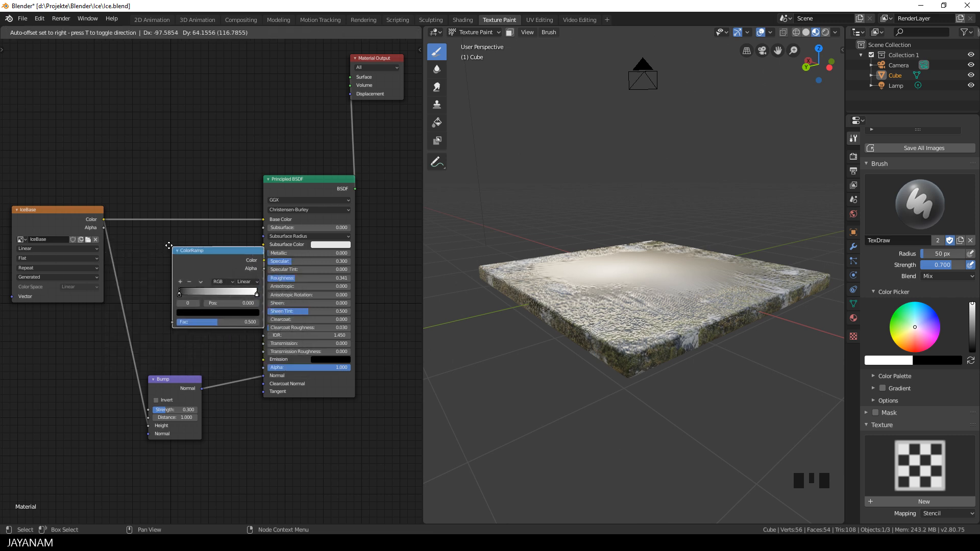
click(137, 240)
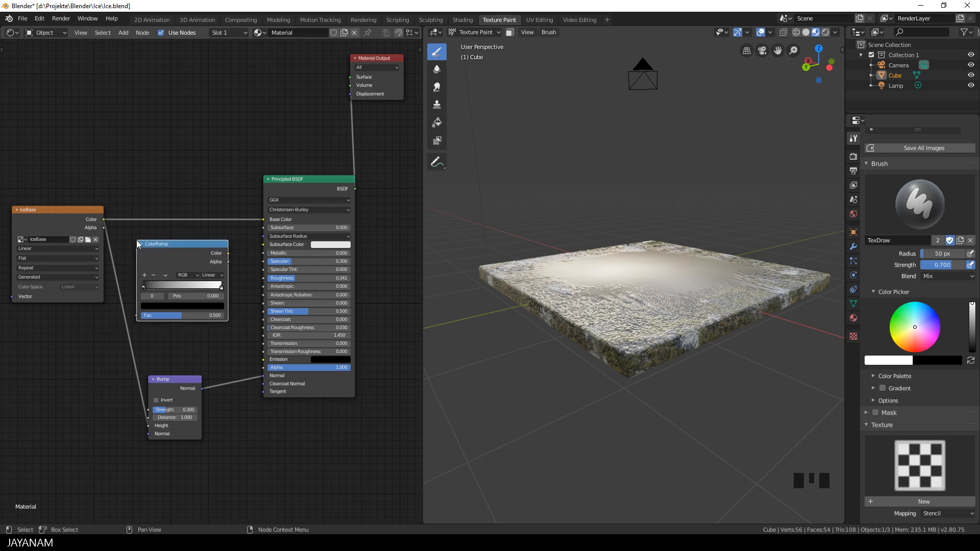
drag(103, 219, 136, 316)
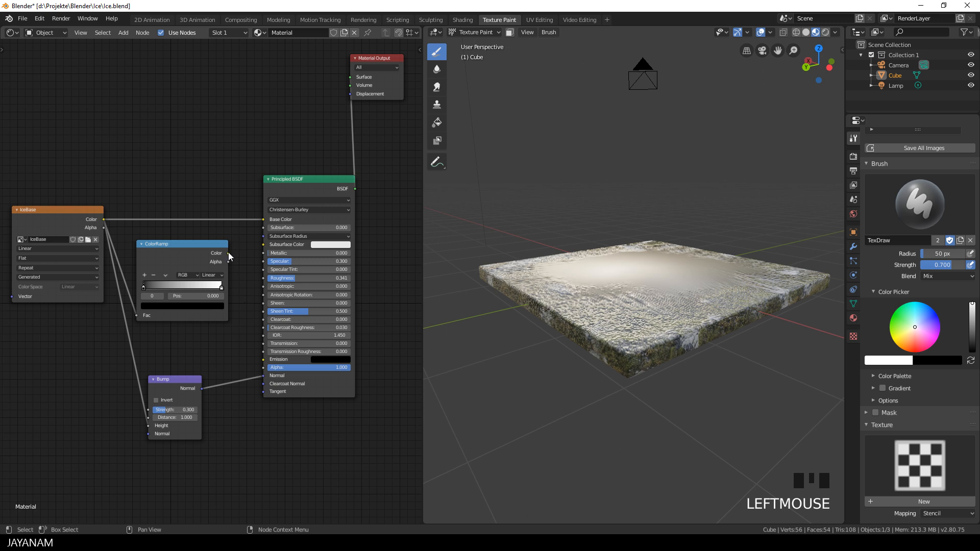
drag(228, 253, 263, 278)
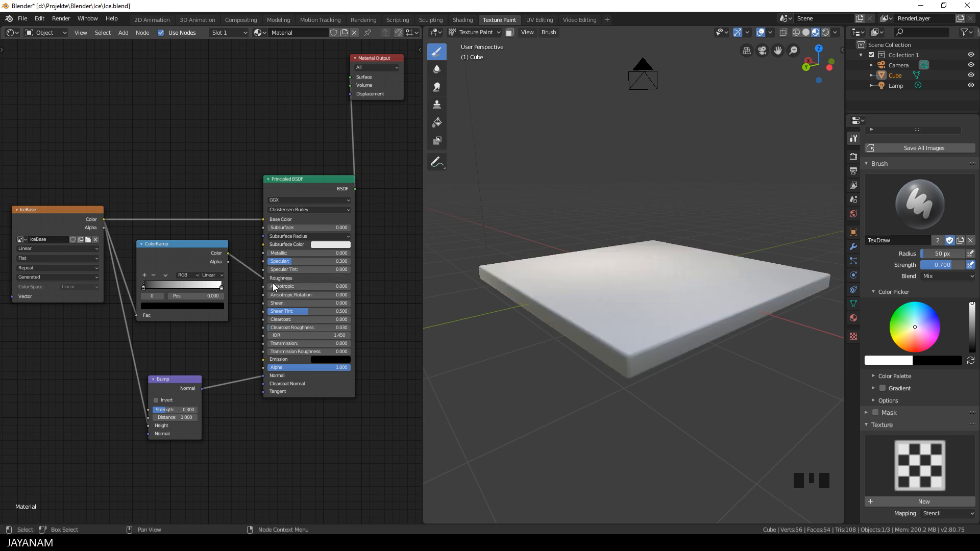
Step: Set the position of the ColorRamp's white stop to 0.305
middle_drag(722, 264, 708, 274)
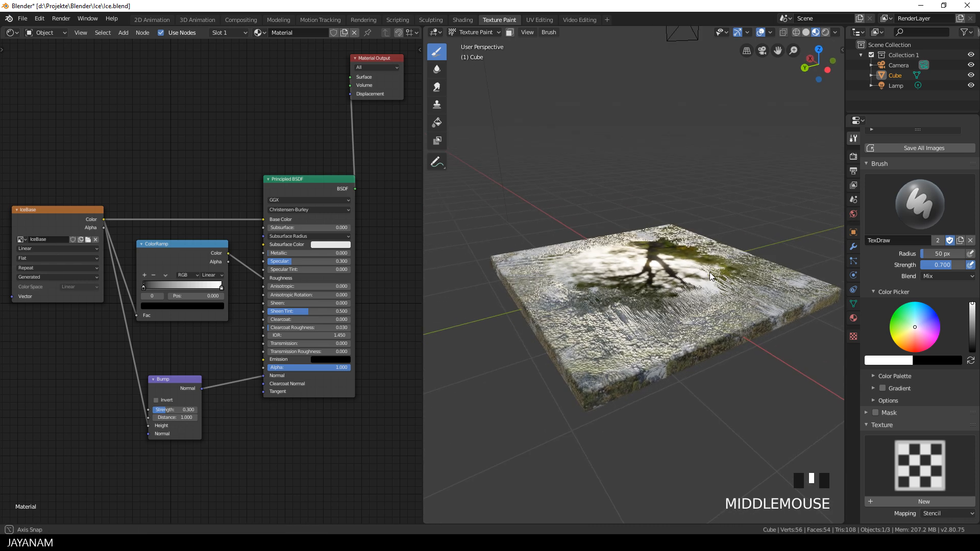
drag(221, 287, 146, 287)
middle_drag(501, 306, 545, 315)
click(176, 288)
drag(174, 288, 166, 290)
Step: Set the Principled BSDF's Specular to 0.159 and check the reflections on the slab from several angles
drag(291, 261, 279, 261)
middle_drag(684, 301, 586, 302)
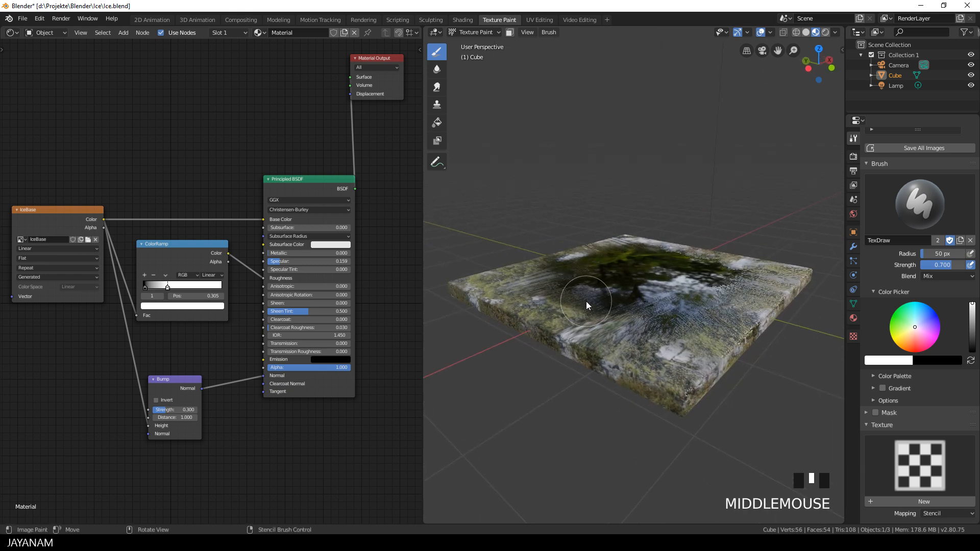
mouse_move(701, 320)
middle_down()
mouse_move(661, 327)
mouse_move(679, 328)
middle_up()
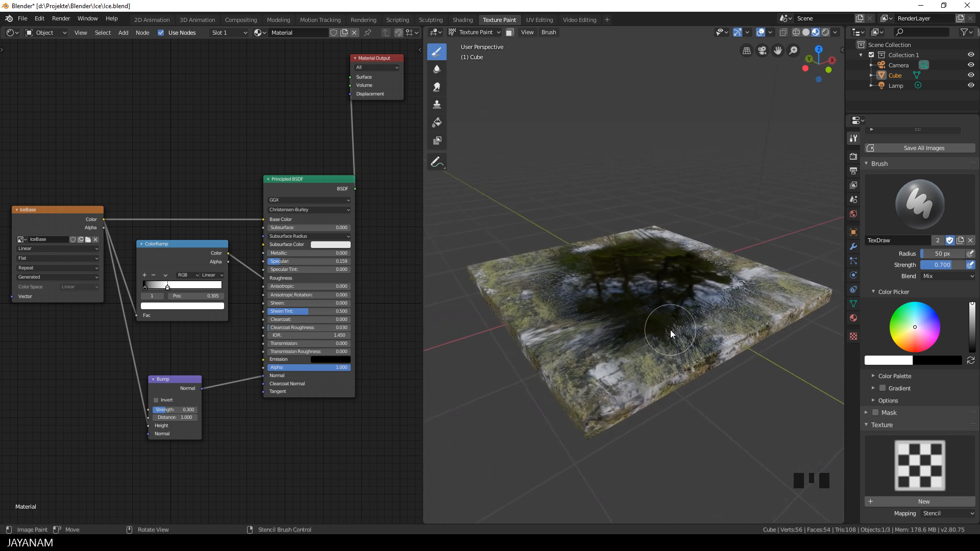
middle_drag(719, 300, 627, 349)
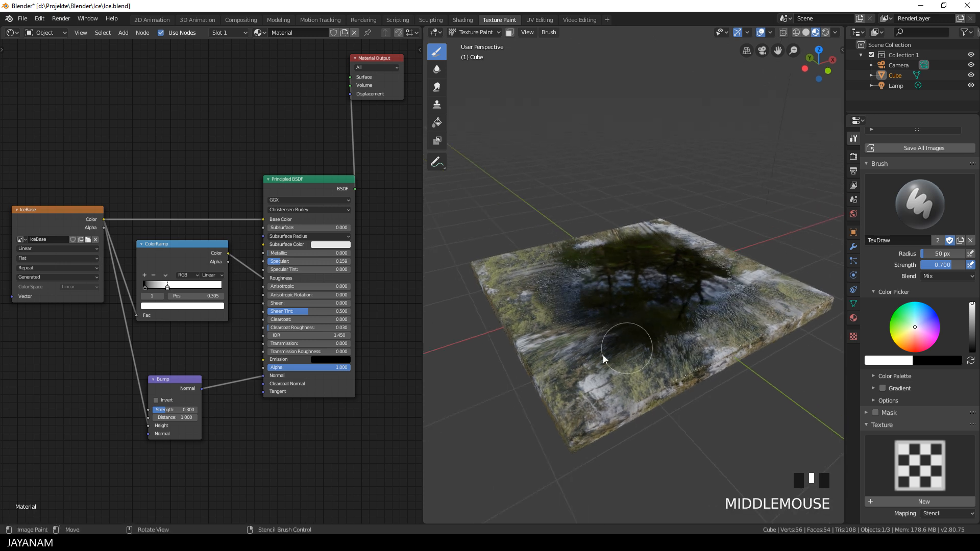
Step: Paint a broad white ring around the dark center of the slab's top face
mouse_move(664, 311)
middle_down()
mouse_move(574, 314)
mouse_move(676, 343)
middle_up()
click(678, 341)
mouse_move(678, 340)
mouse_down()
mouse_move(716, 332)
mouse_move(725, 281)
mouse_move(673, 243)
mouse_move(559, 241)
mouse_move(492, 307)
mouse_move(554, 344)
mouse_move(721, 372)
mouse_move(736, 360)
mouse_move(697, 370)
mouse_up()
middle_drag(697, 369, 639, 347)
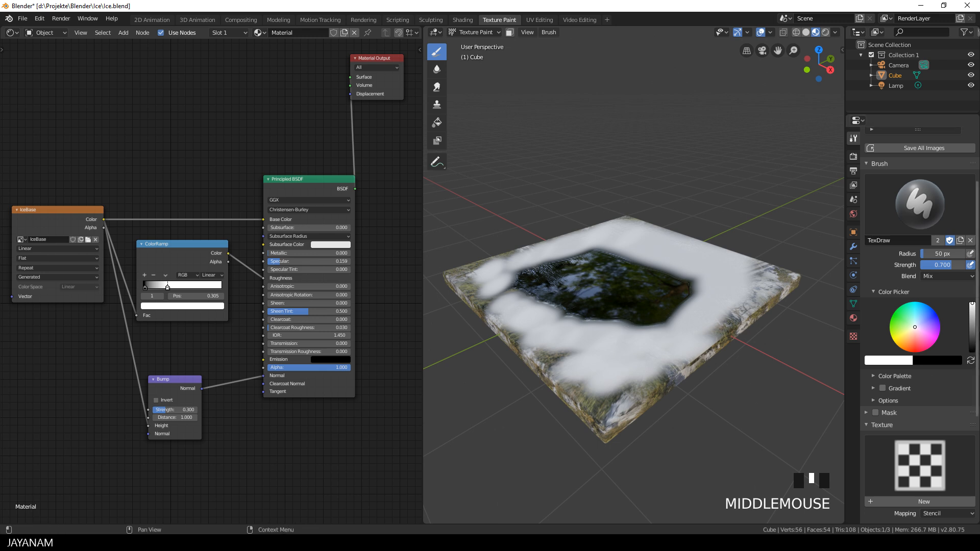
Step: Set the brush color to black and dab along the inner and outer edges of the white ring to break up its outline
drag(972, 304, 972, 351)
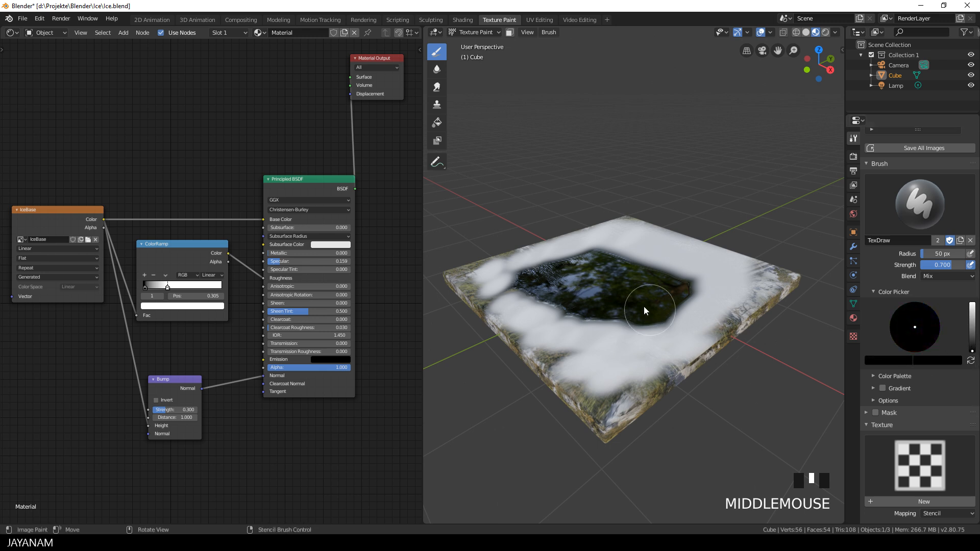
middle_drag(651, 310, 618, 317)
click(649, 268)
drag(650, 269, 636, 259)
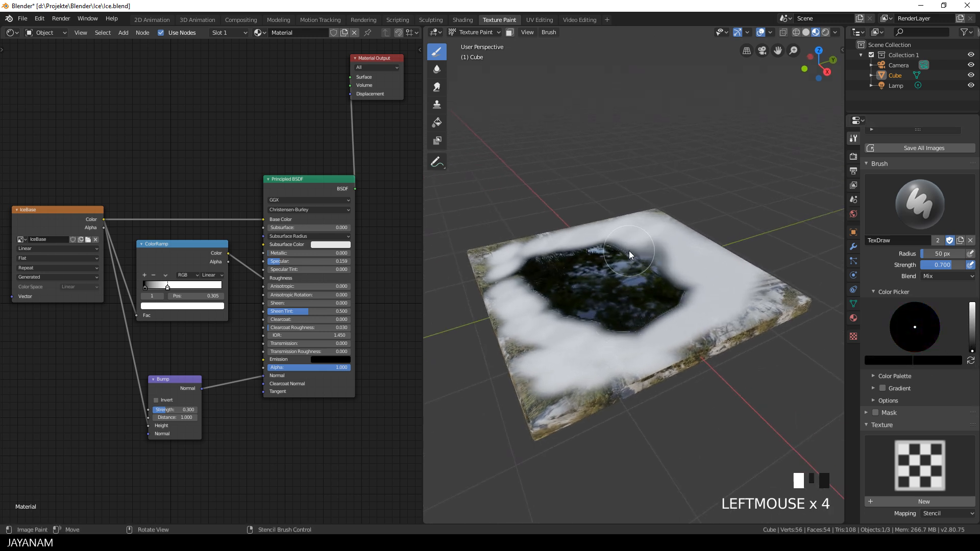
drag(556, 247, 546, 247)
drag(534, 247, 525, 249)
drag(513, 252, 499, 261)
drag(492, 268, 491, 305)
click(551, 313)
click(544, 321)
click(540, 349)
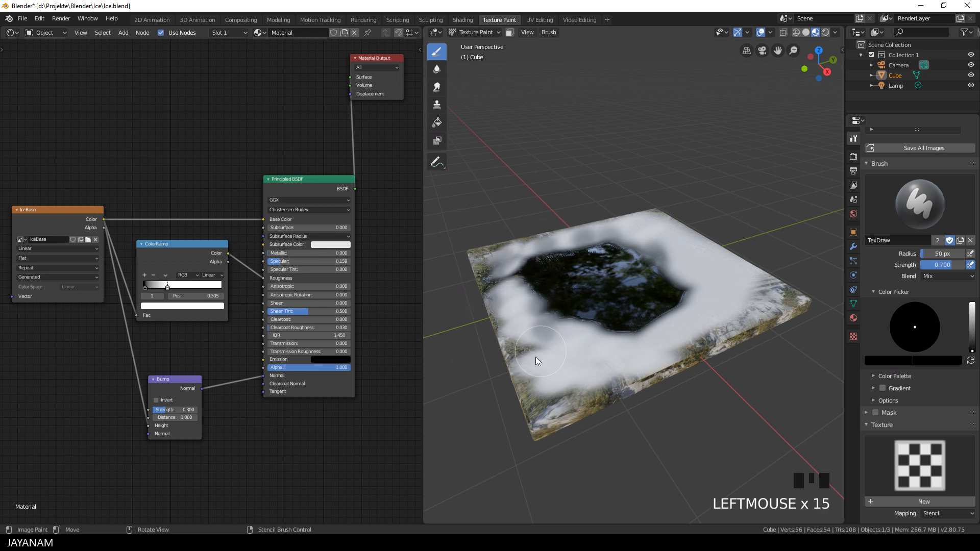
drag(538, 357, 557, 388)
click(552, 394)
click(545, 415)
click(599, 399)
click(629, 386)
click(651, 373)
click(673, 361)
click(687, 353)
click(708, 342)
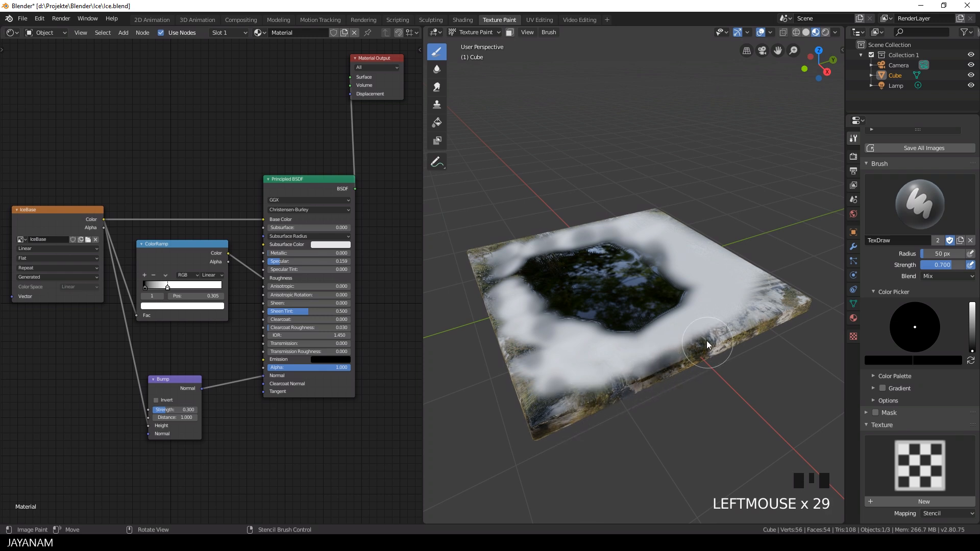
click(690, 325)
click(673, 308)
click(678, 271)
click(680, 268)
click(683, 265)
click(677, 259)
click(670, 253)
click(705, 248)
Step: Dab more black patches into the white ring and along the slab's corners and rims, working from its other sides
mouse_move(741, 243)
middle_down()
mouse_move(687, 241)
mouse_move(633, 327)
middle_up()
click(633, 327)
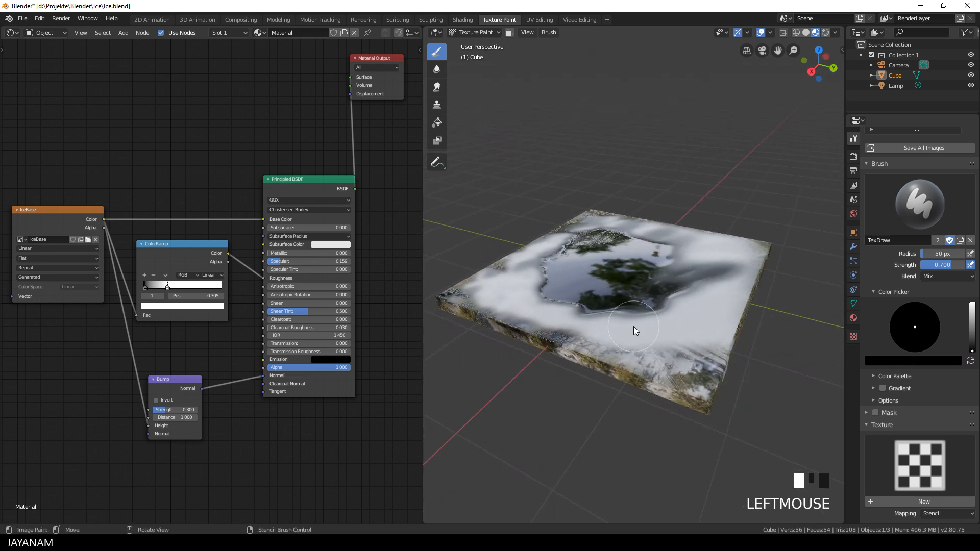
click(634, 330)
click(573, 329)
click(548, 341)
click(602, 371)
click(697, 390)
click(680, 386)
click(665, 383)
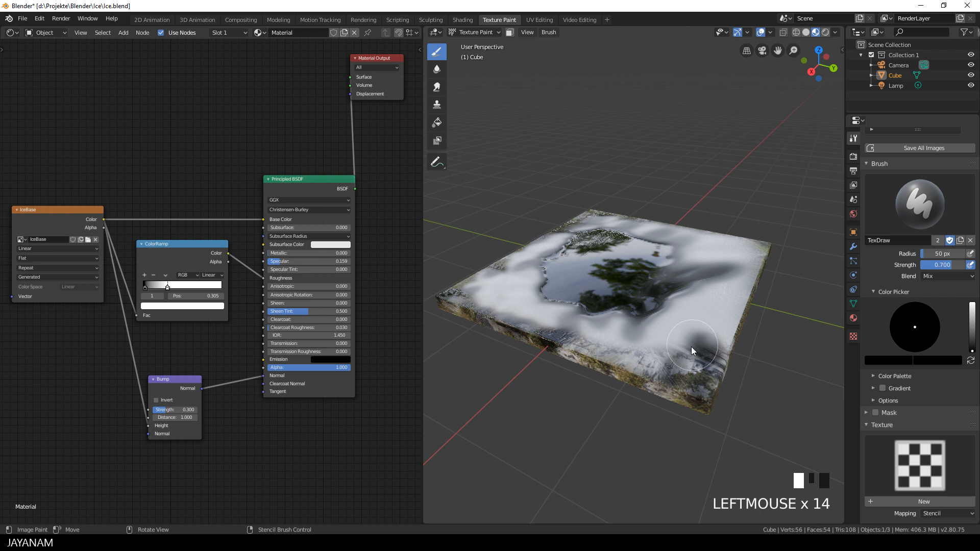
click(691, 352)
click(690, 362)
click(688, 364)
click(684, 367)
click(664, 364)
middle_drag(653, 363, 613, 358)
click(628, 350)
click(634, 347)
click(637, 343)
click(637, 342)
click(561, 380)
click(547, 380)
middle_drag(546, 381, 496, 377)
click(635, 339)
click(638, 340)
click(635, 341)
click(587, 333)
click(548, 326)
mouse_move(547, 326)
middle_down()
mouse_move(667, 351)
mouse_move(646, 292)
middle_up()
click(646, 292)
click(658, 326)
click(694, 335)
click(672, 387)
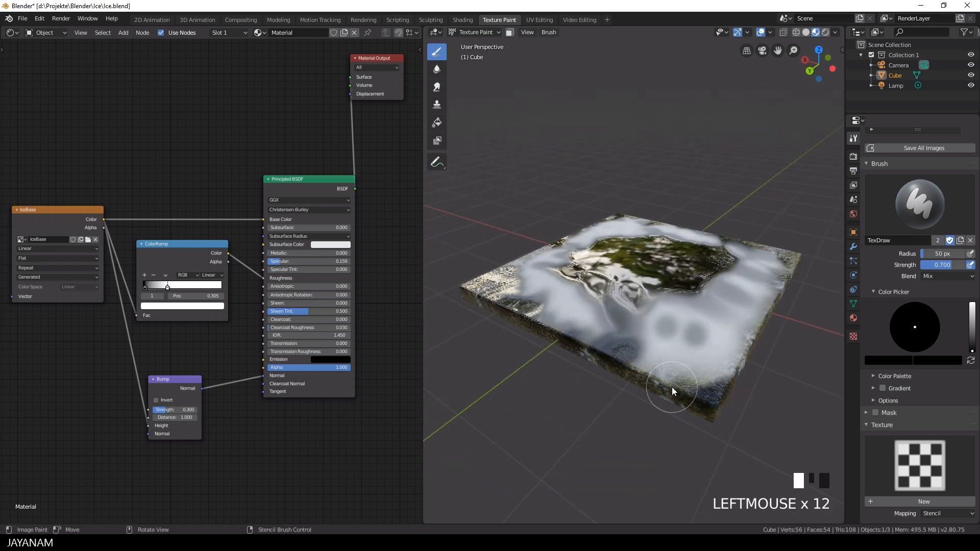
click(690, 379)
click(707, 371)
click(709, 362)
click(648, 313)
mouse_move(710, 363)
middle_down()
mouse_move(648, 313)
mouse_move(668, 326)
middle_up()
click(635, 309)
click(680, 323)
click(709, 315)
click(747, 341)
click(764, 336)
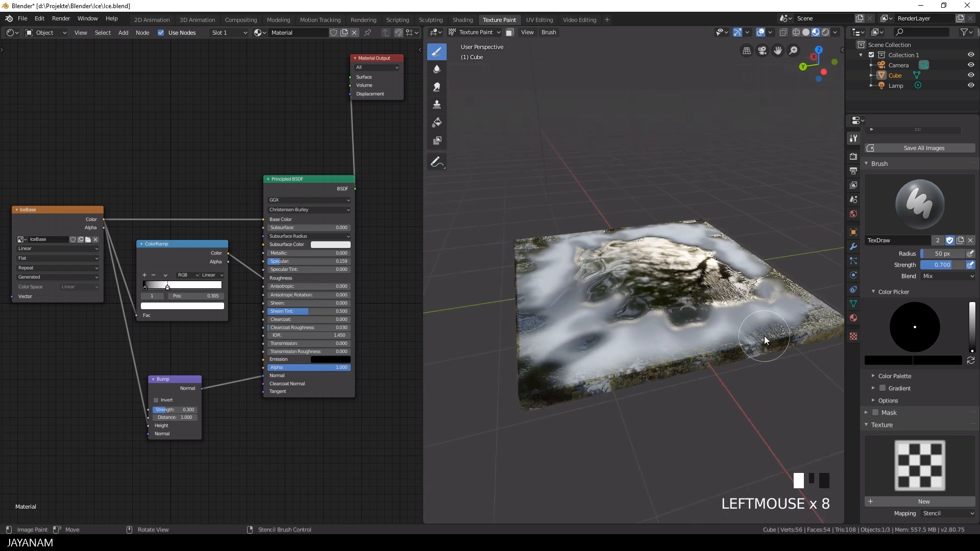
click(781, 332)
click(746, 342)
click(781, 327)
click(812, 310)
click(796, 312)
click(679, 353)
click(603, 373)
click(574, 376)
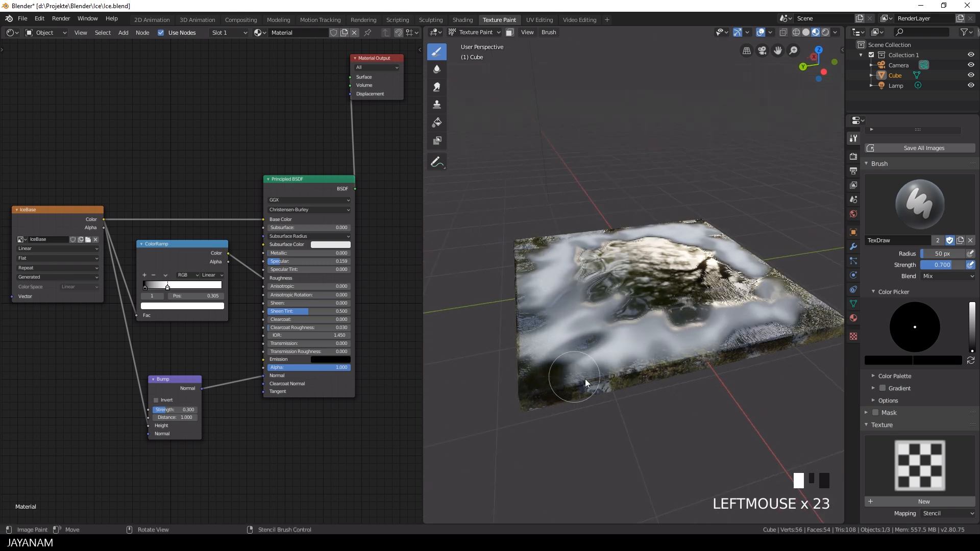
click(638, 367)
click(700, 357)
click(725, 353)
click(751, 351)
mouse_move(751, 350)
middle_down()
mouse_move(596, 329)
mouse_move(657, 337)
mouse_move(653, 390)
middle_up()
click(634, 403)
click(659, 388)
click(684, 373)
click(709, 356)
click(725, 352)
click(740, 350)
middle_drag(739, 350, 714, 348)
click(731, 339)
click(749, 330)
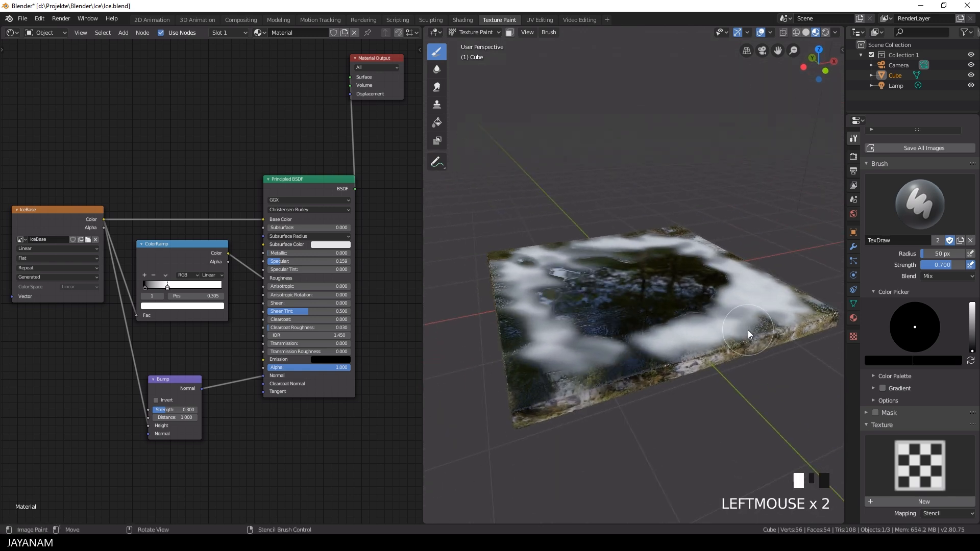
mouse_move(721, 305)
middle_down()
mouse_move(778, 309)
mouse_move(775, 323)
mouse_move(700, 329)
mouse_move(677, 373)
mouse_move(707, 323)
mouse_move(736, 339)
mouse_move(685, 322)
middle_up()
click(677, 373)
click(688, 361)
click(699, 350)
click(680, 357)
click(682, 348)
click(683, 339)
Step: Hide the viewport overlays and join the node editor area into the 3D viewport so that the viewport fills the space
click(761, 32)
right_click(419, 204)
click(403, 216)
click(306, 206)
middle_drag(306, 205, 540, 241)
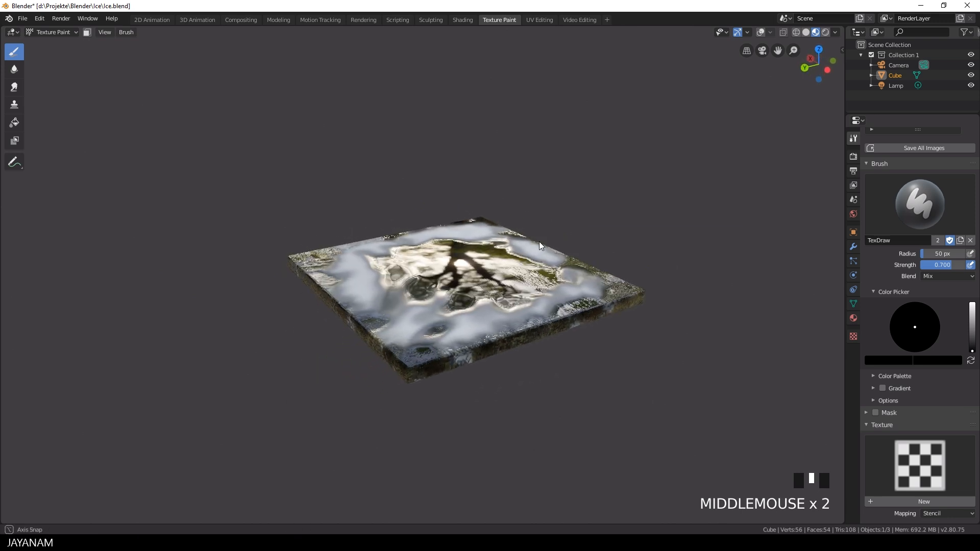
Step: Add a few more black dabs near the slab's edges, and save the painted images and the file
click(463, 339)
click(593, 304)
click(613, 297)
click(628, 291)
click(640, 286)
middle_drag(683, 283, 694, 290)
middle_drag(269, 340, 548, 341)
click(492, 295)
click(492, 295)
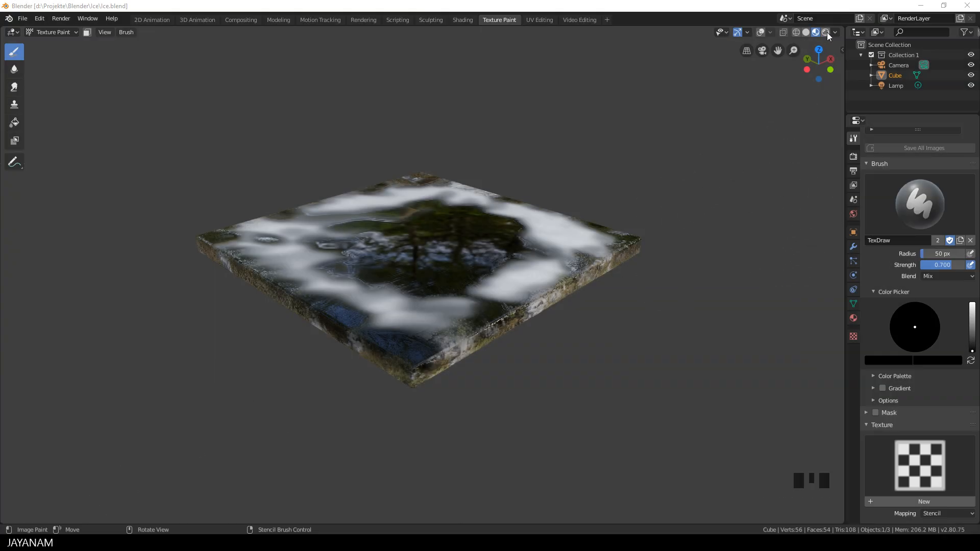
Step: Enable Scene Lights in the viewport shading and set the environment background to 0.053
click(840, 32)
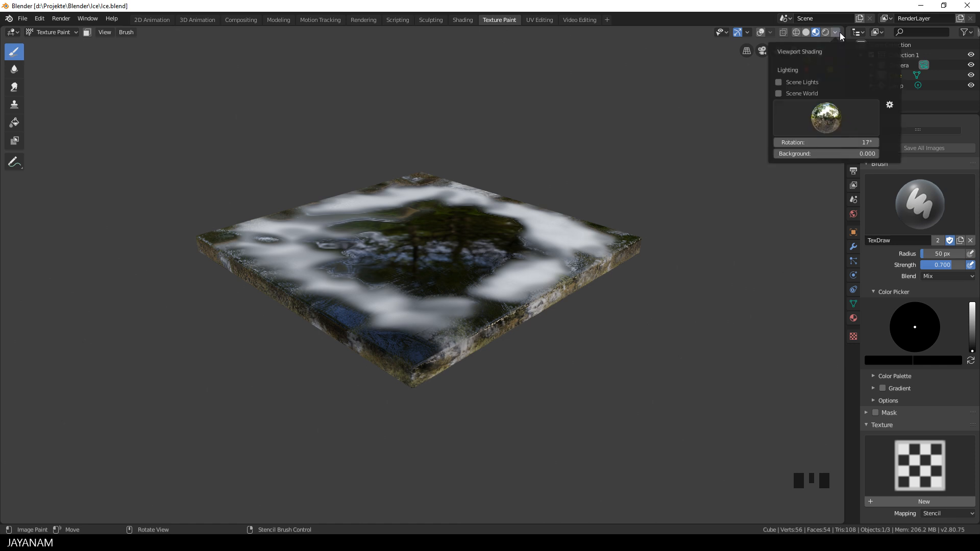
click(809, 82)
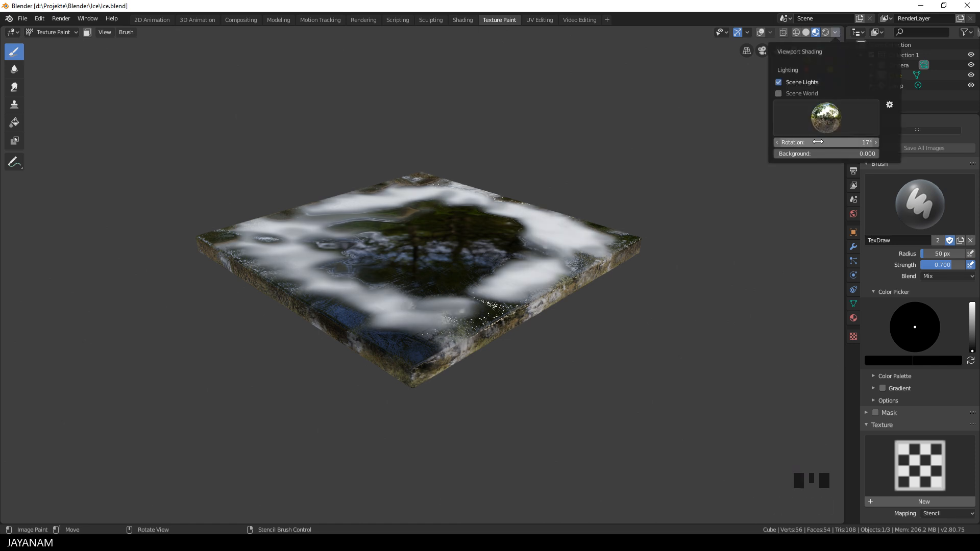
drag(813, 151, 818, 151)
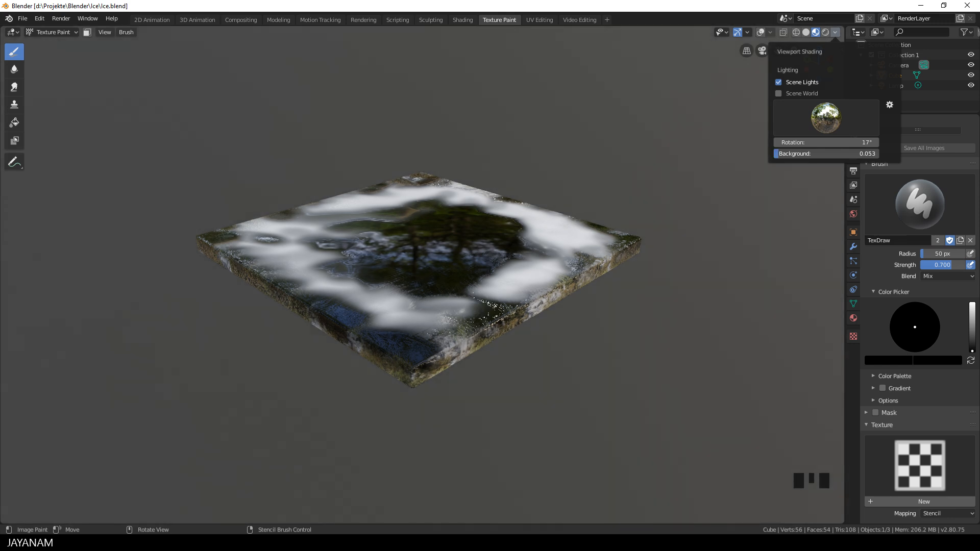
mouse_move(704, 286)
middle_down()
mouse_move(703, 295)
mouse_move(704, 285)
middle_up()
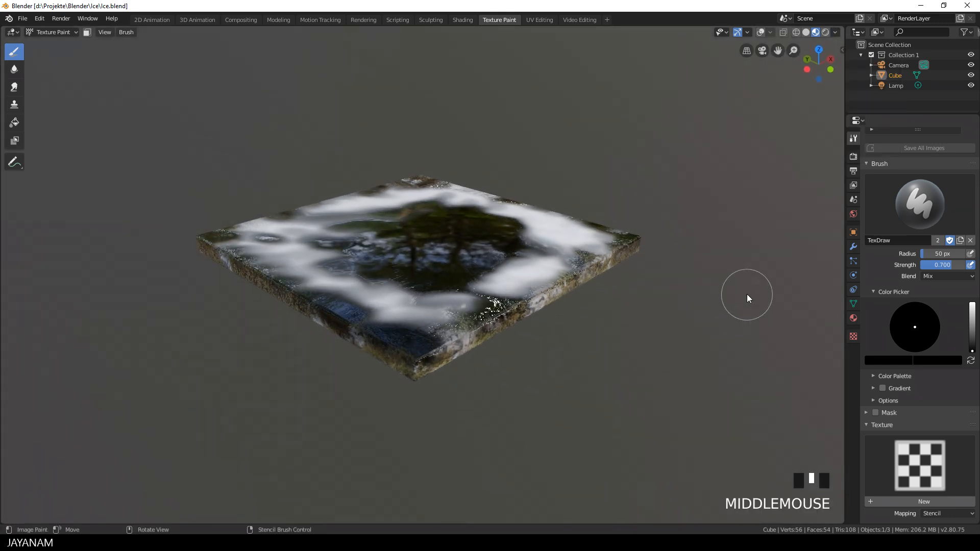